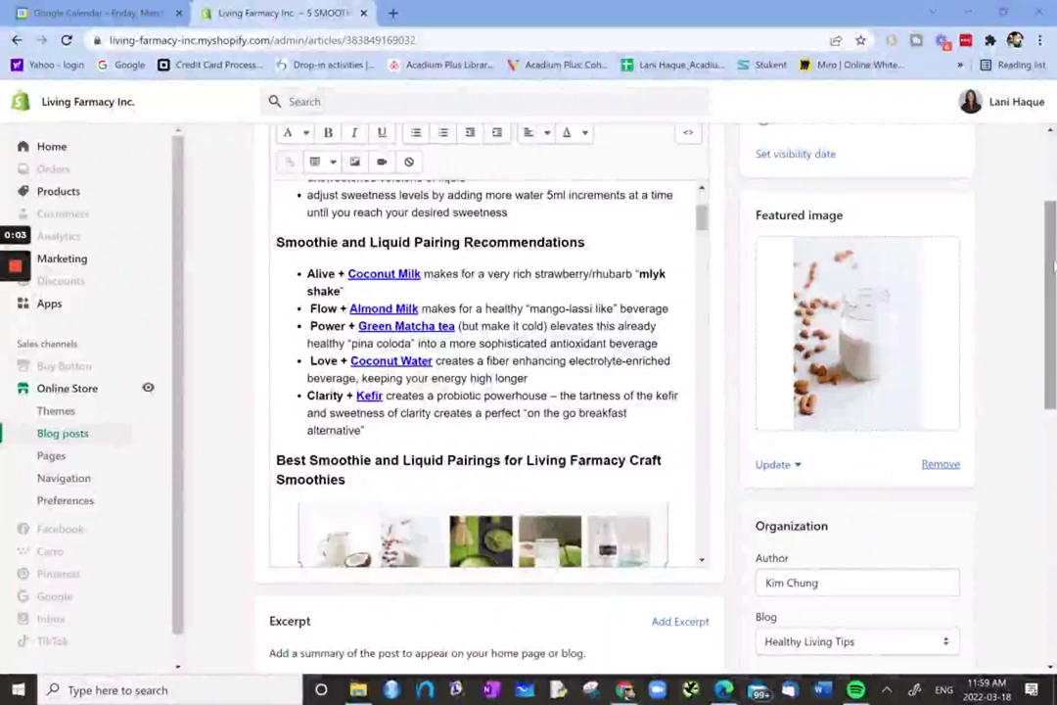
Step: Look over the blog post's content and open the excerpt editor for its summary
left_click_drag(1054, 274, 1047, 196)
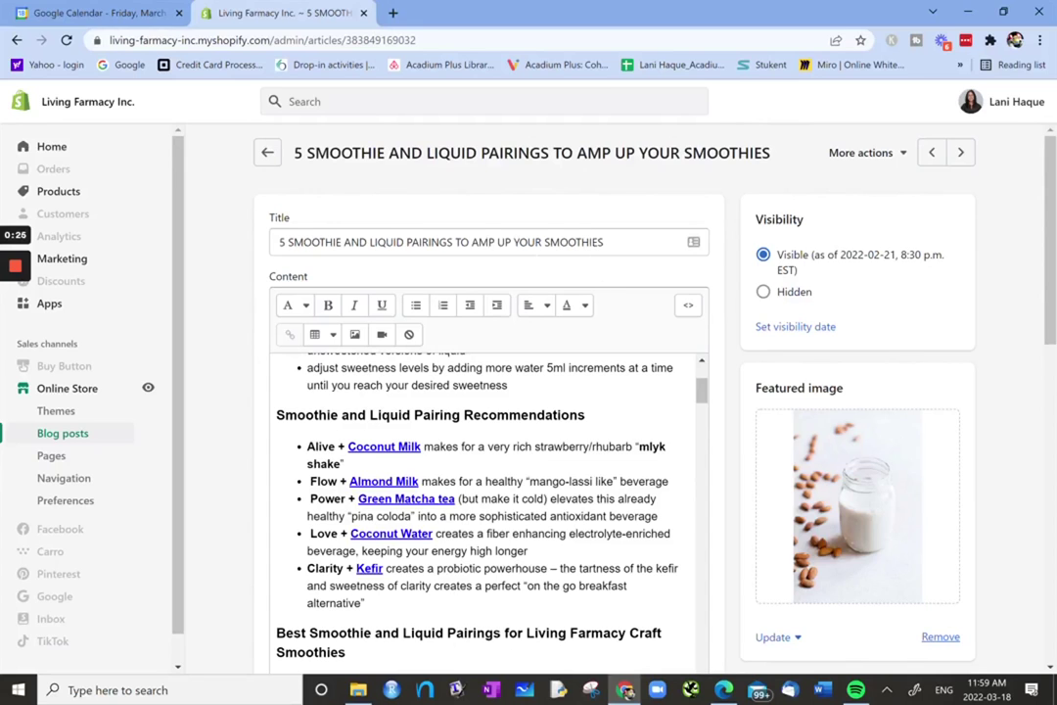
scroll(596, 370, "down", 5)
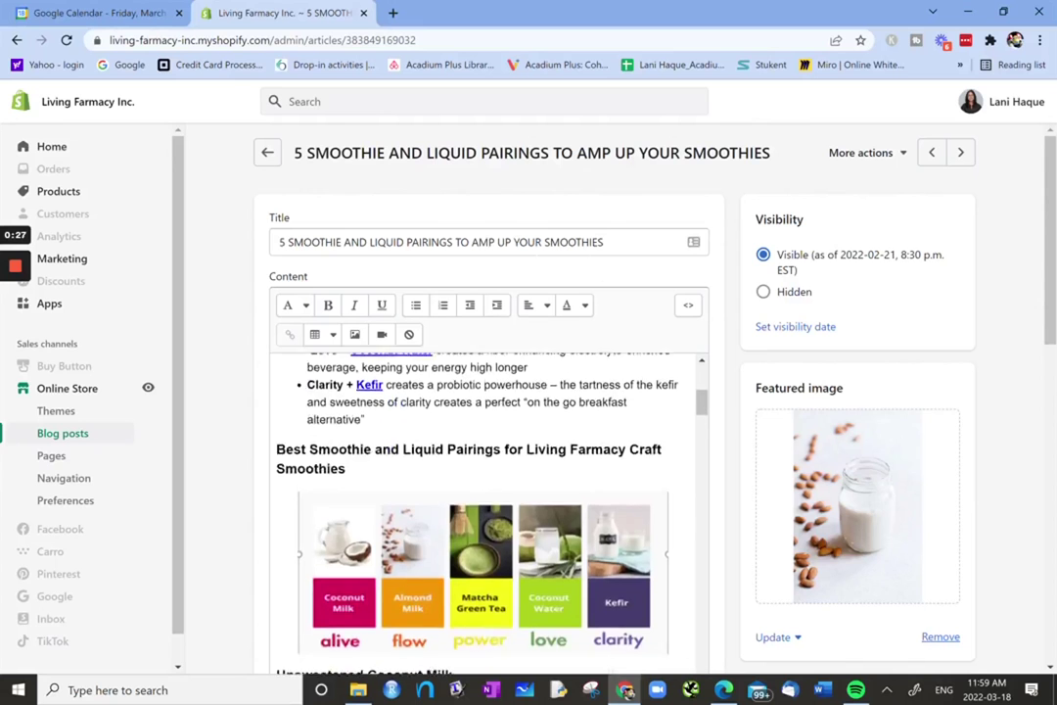
scroll(1046, 379, "down", 2)
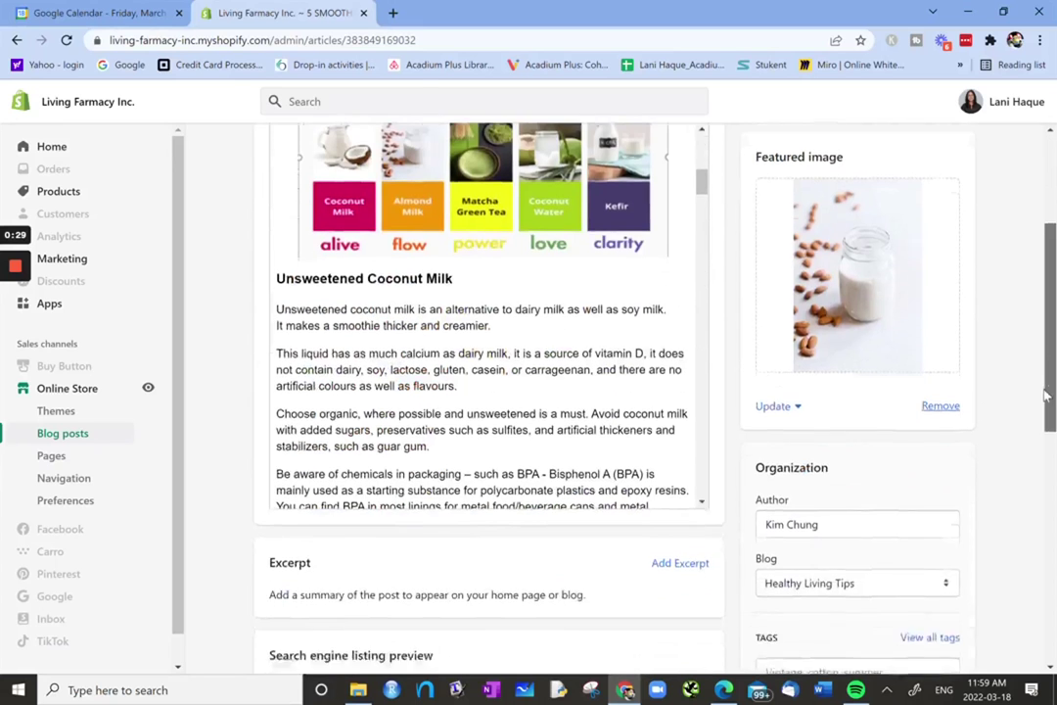
left_click_drag(1045, 380, 1028, 443)
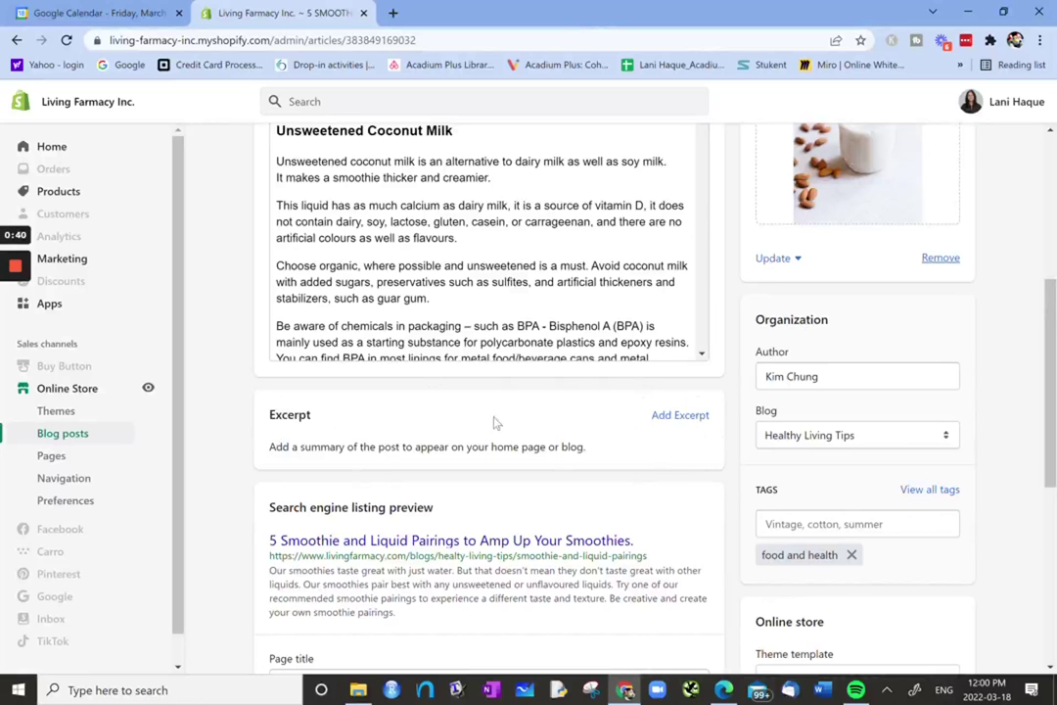
left_click(680, 419)
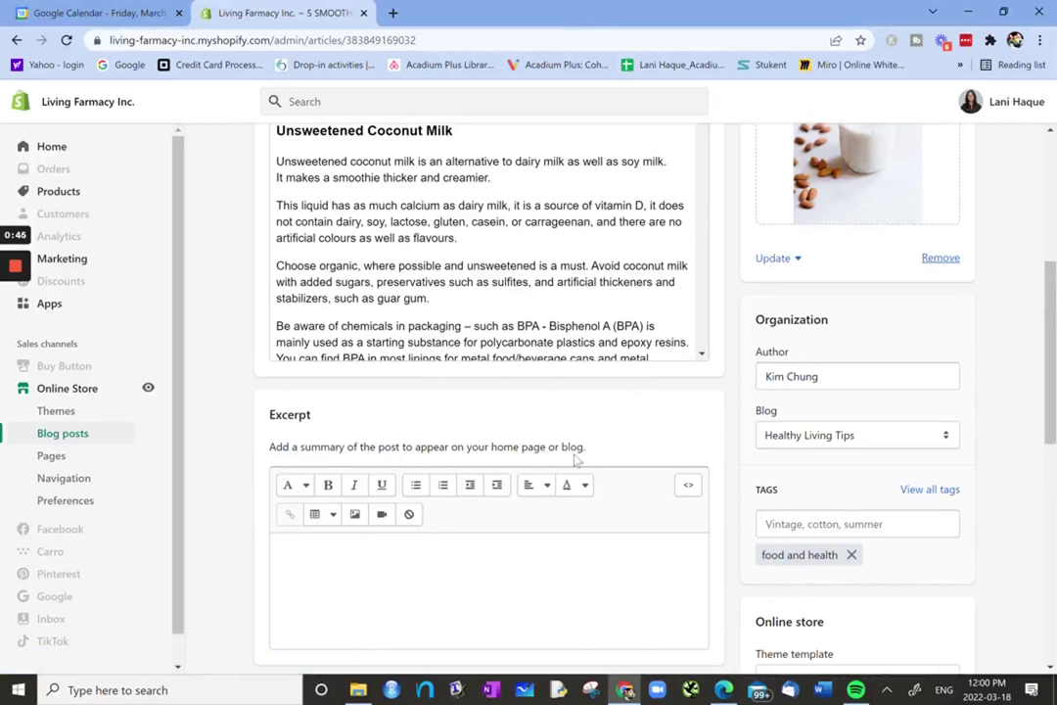
Step: Examine the search engine listing preview with its page title and description
scroll(533, 536, "down", 1)
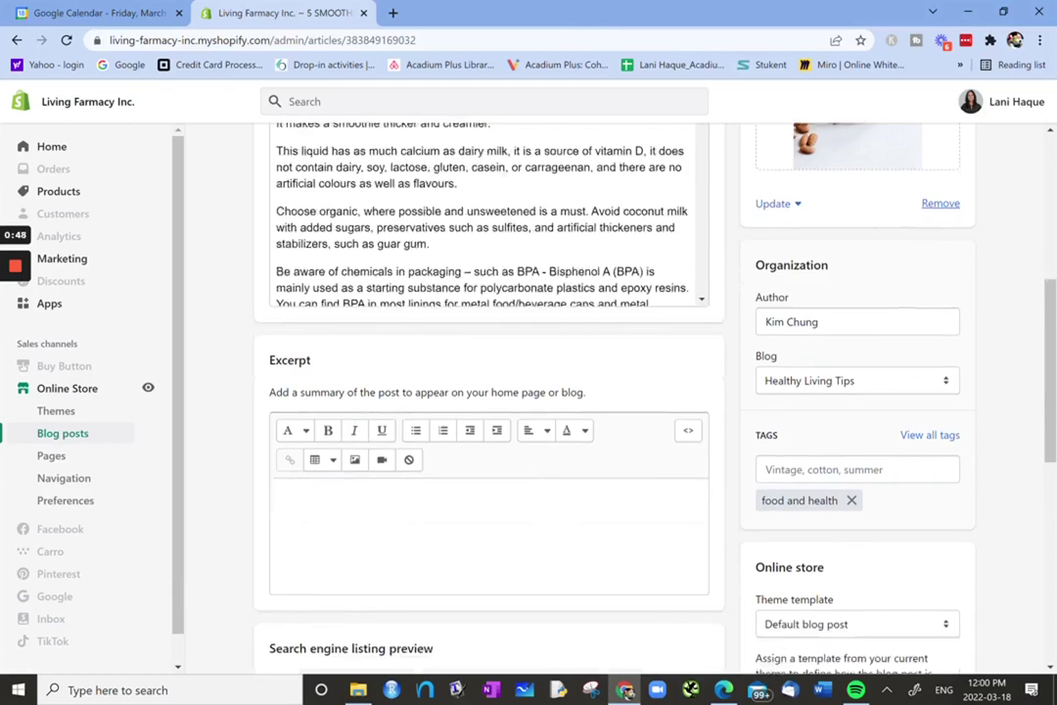
scroll(456, 464, "down", 4)
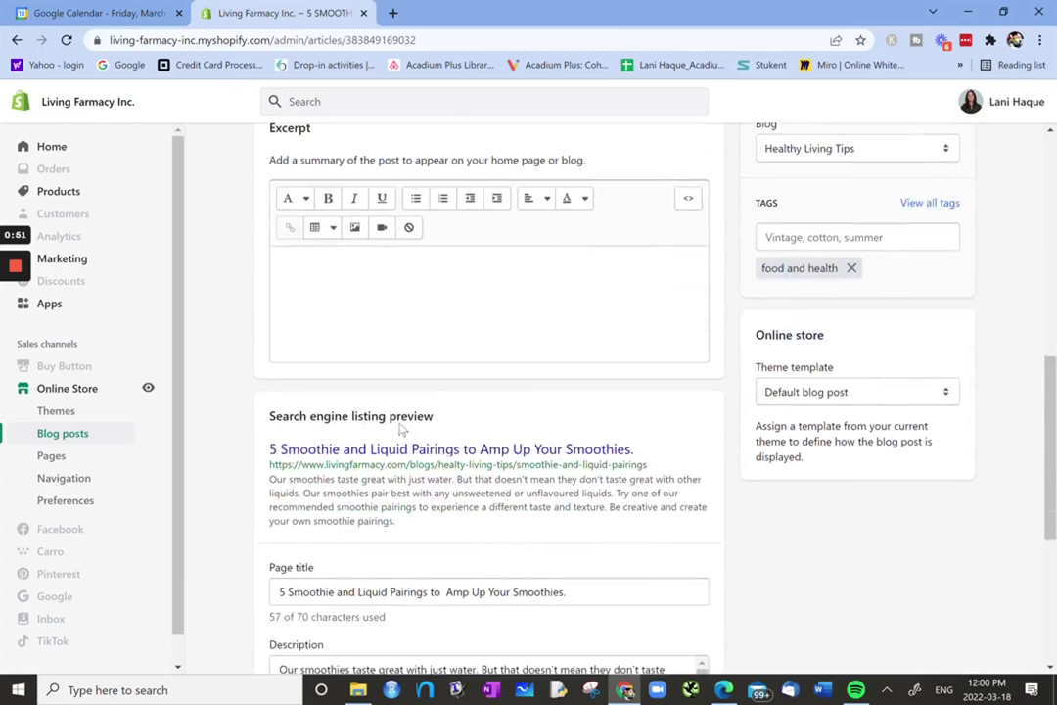
scroll(628, 540, "down", 4)
scroll(724, 570, "down", 2)
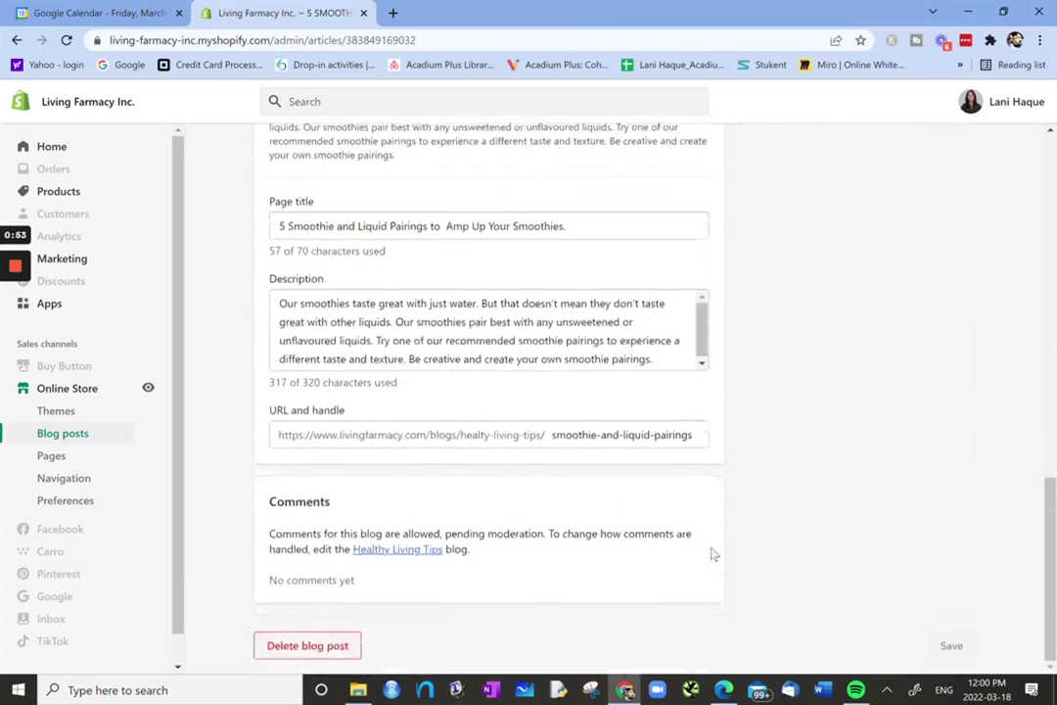
scroll(713, 554, "up", 5)
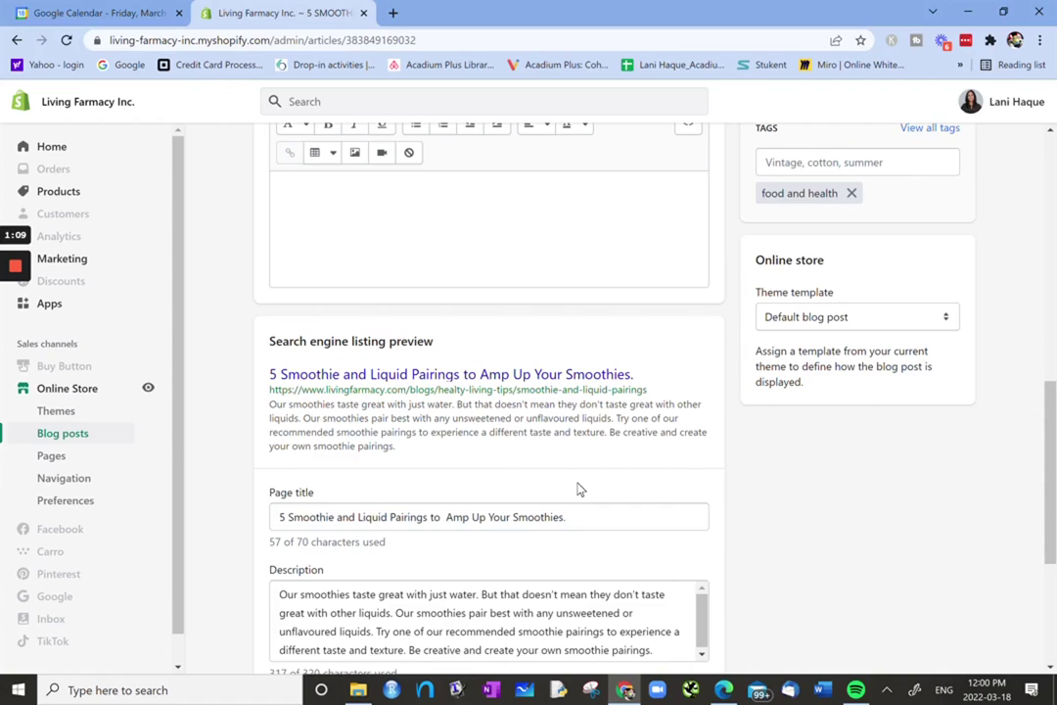
left_click(284, 517)
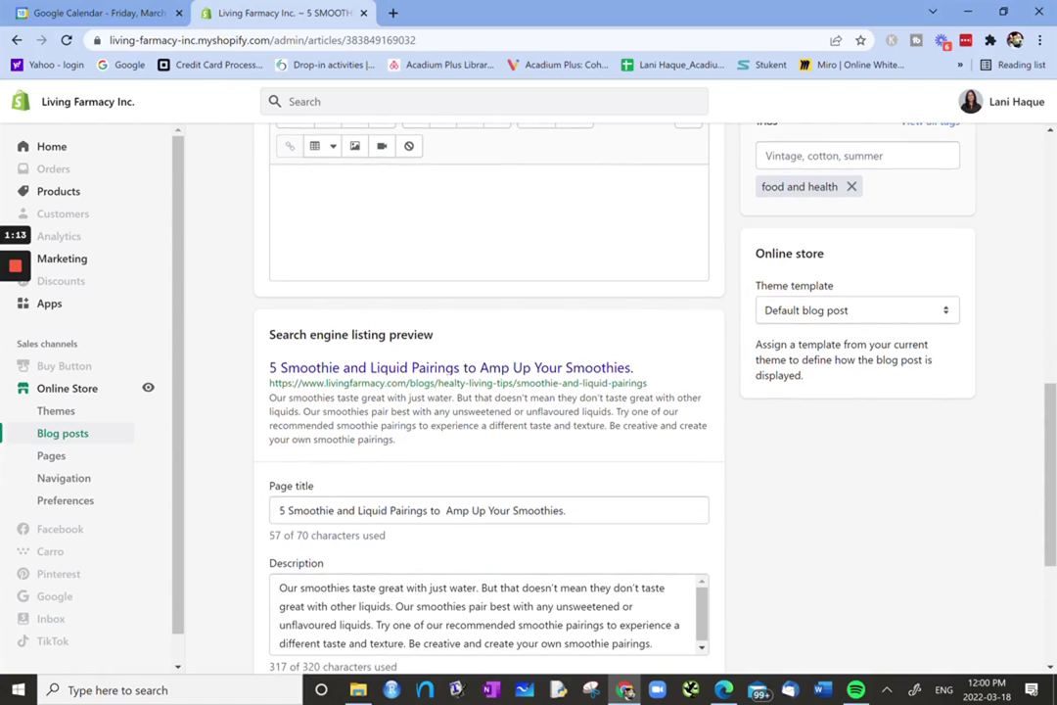
left_click_drag(568, 510, 463, 510)
left_click(301, 510)
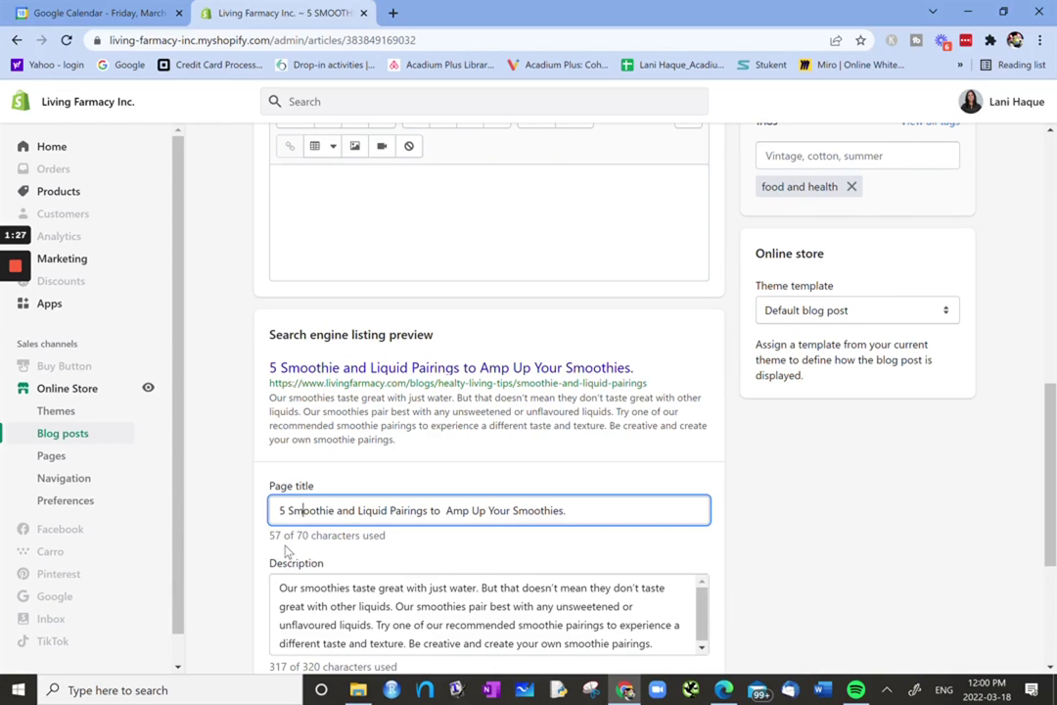
scroll(294, 509, "down", 2)
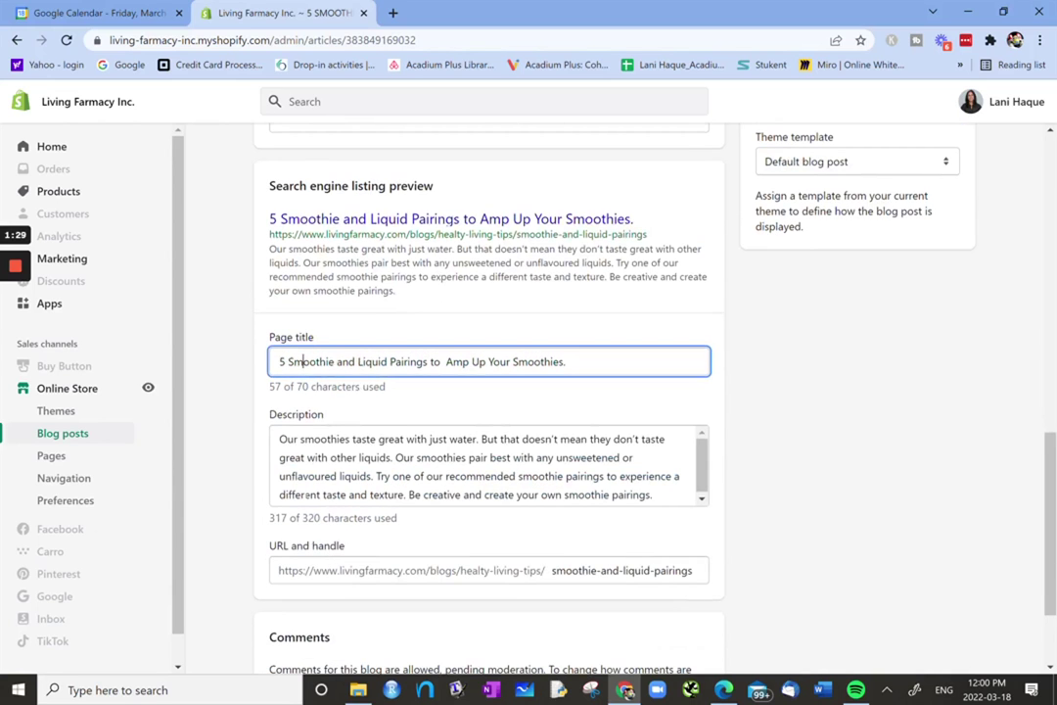
left_click(302, 362)
scroll(465, 554, "down", 1)
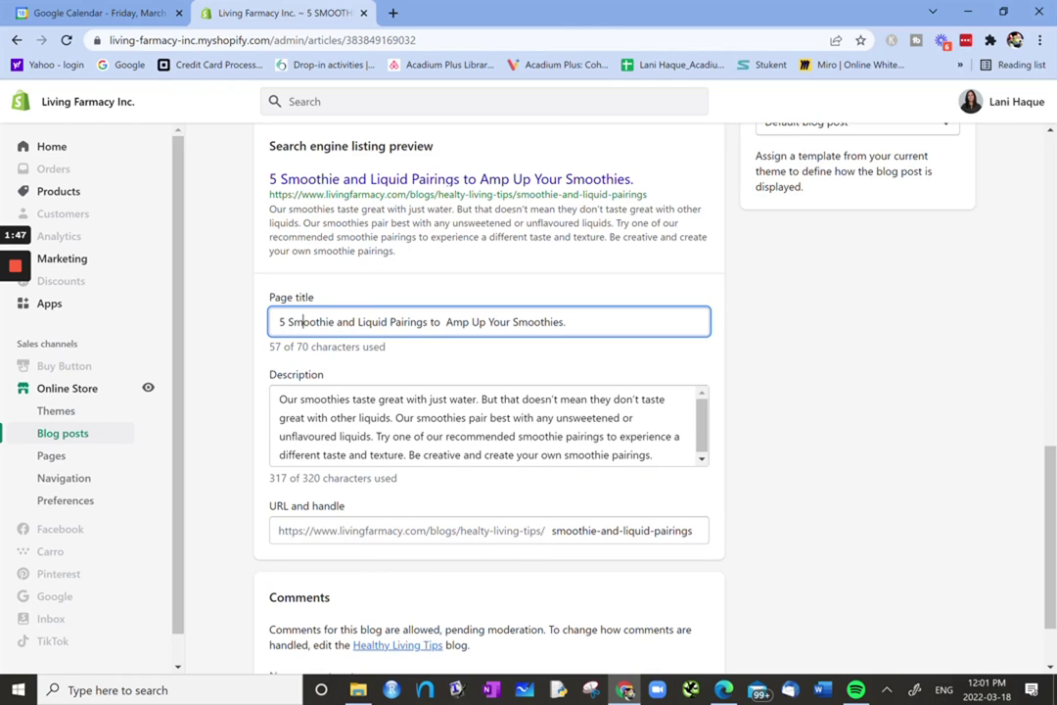
Step: Highlight the post's URL handle in the search engine listing to inspect it, and clear the selection
left_click_drag(692, 529, 551, 530)
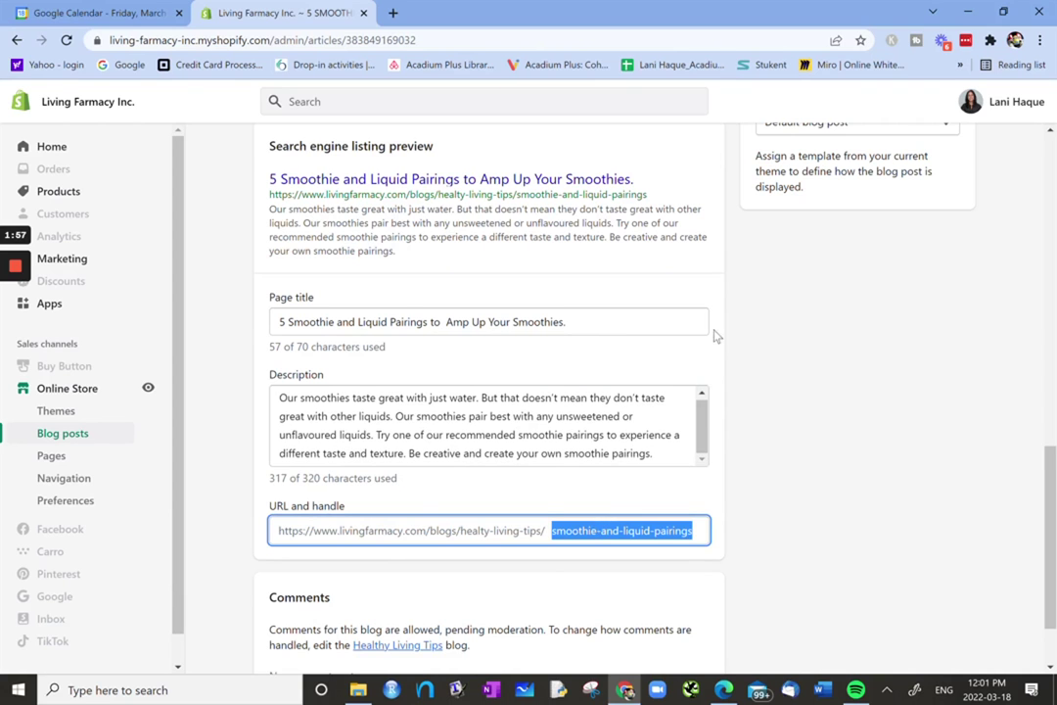
scroll(607, 284, "down", 2)
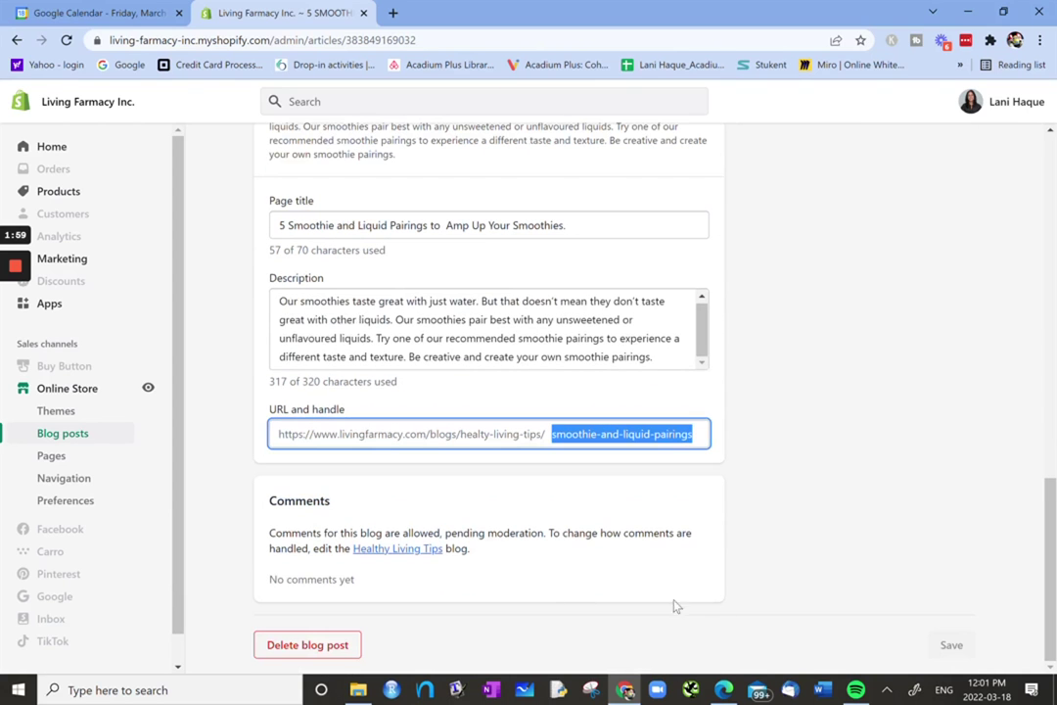
left_click(646, 570)
scroll(696, 495, "up", 2)
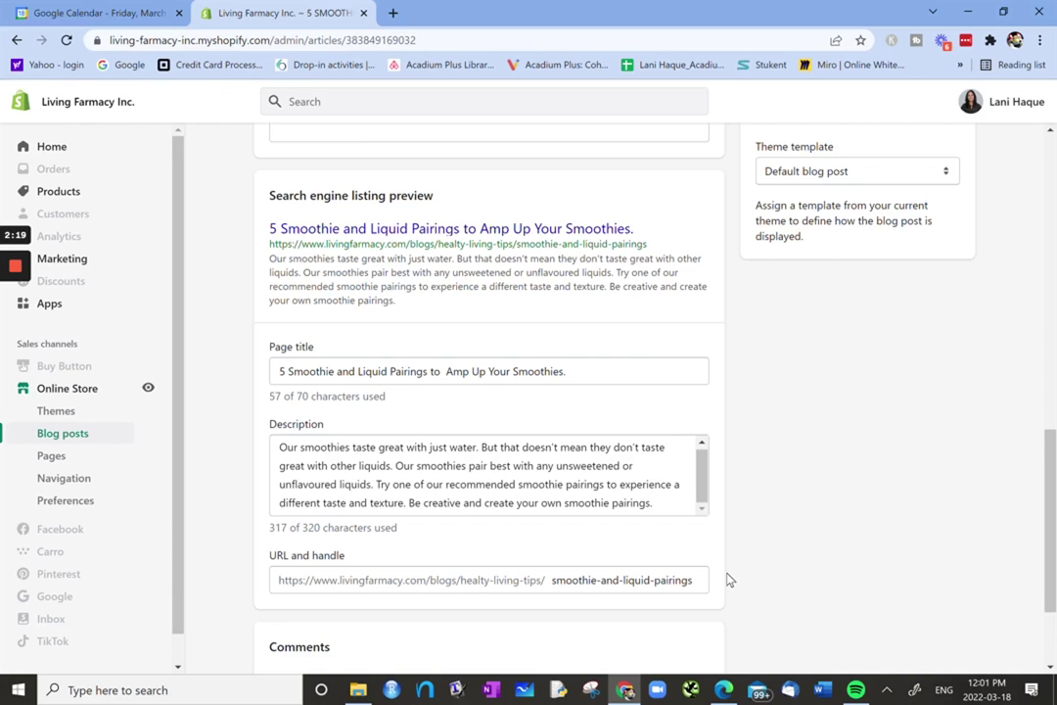
Step: Check the alt text of the post's featured image and close its image editor without changes
scroll(778, 505, "up", 3)
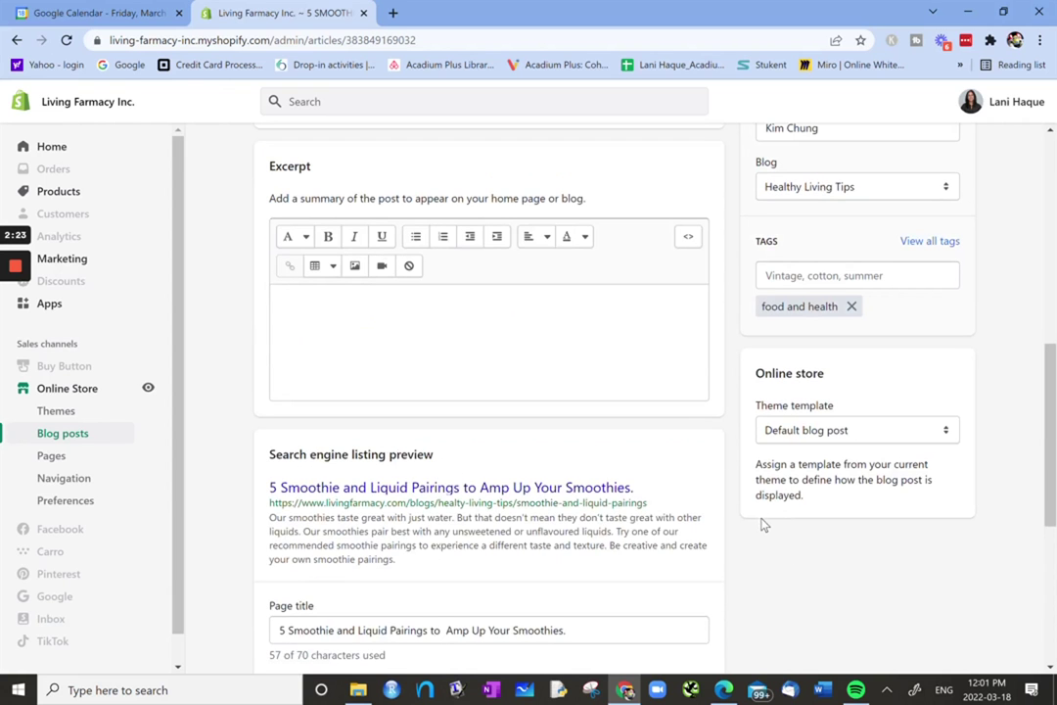
scroll(763, 526, "up", 5)
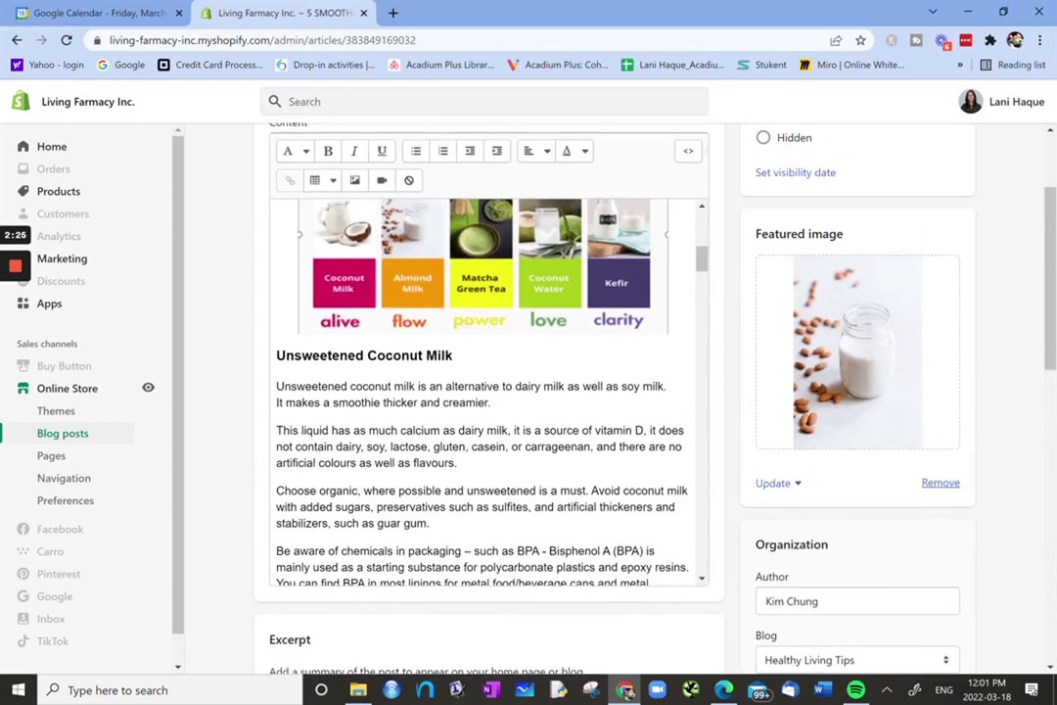
scroll(932, 378, "up", 1)
scroll(903, 338, "up", 1)
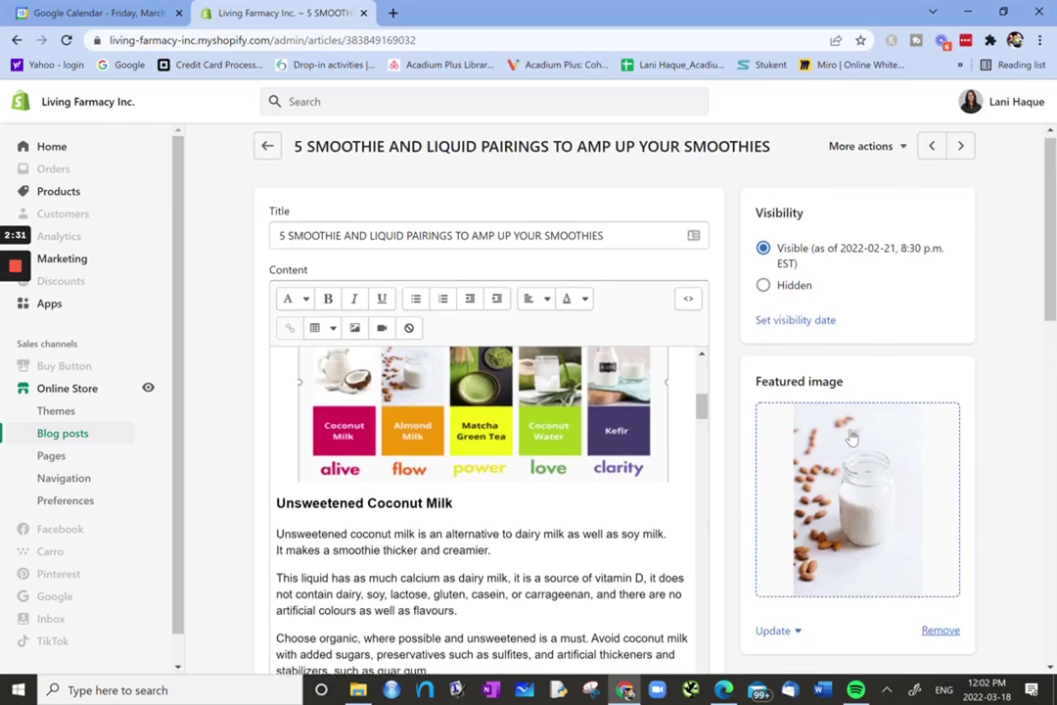
scroll(848, 427, "down", 2)
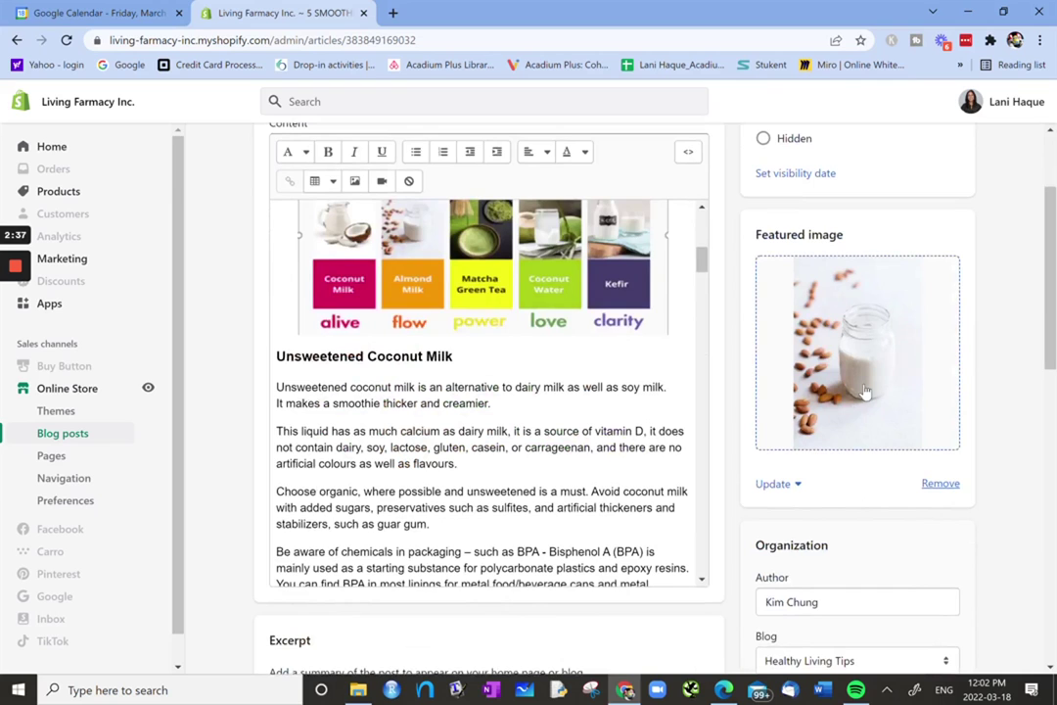
left_click(795, 487)
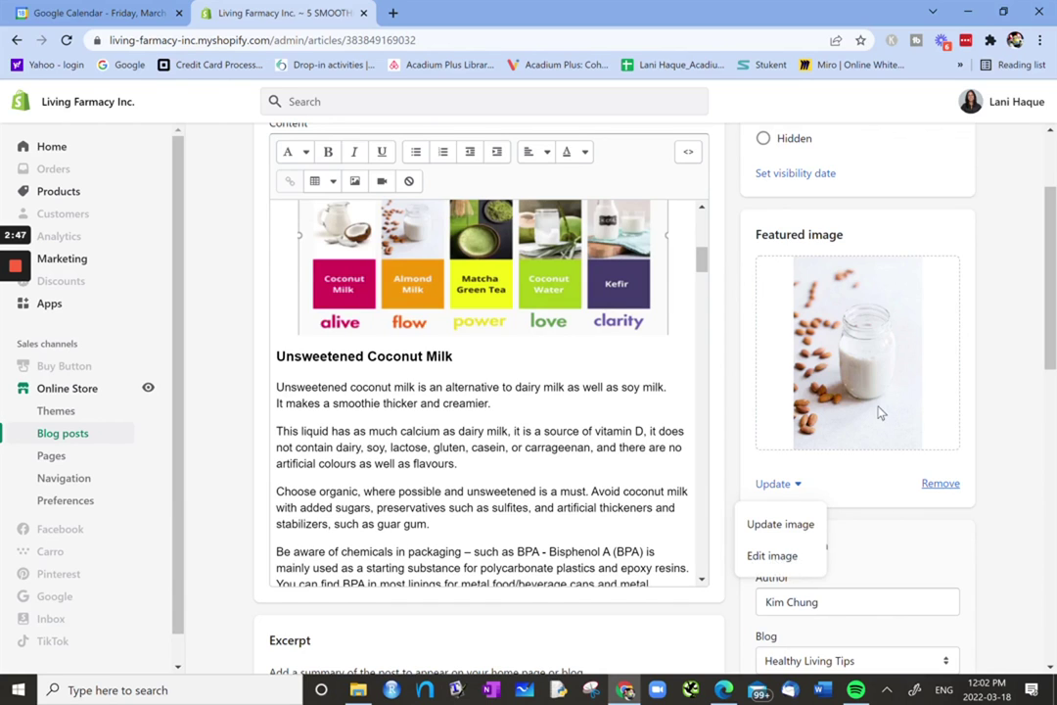
left_click(789, 566)
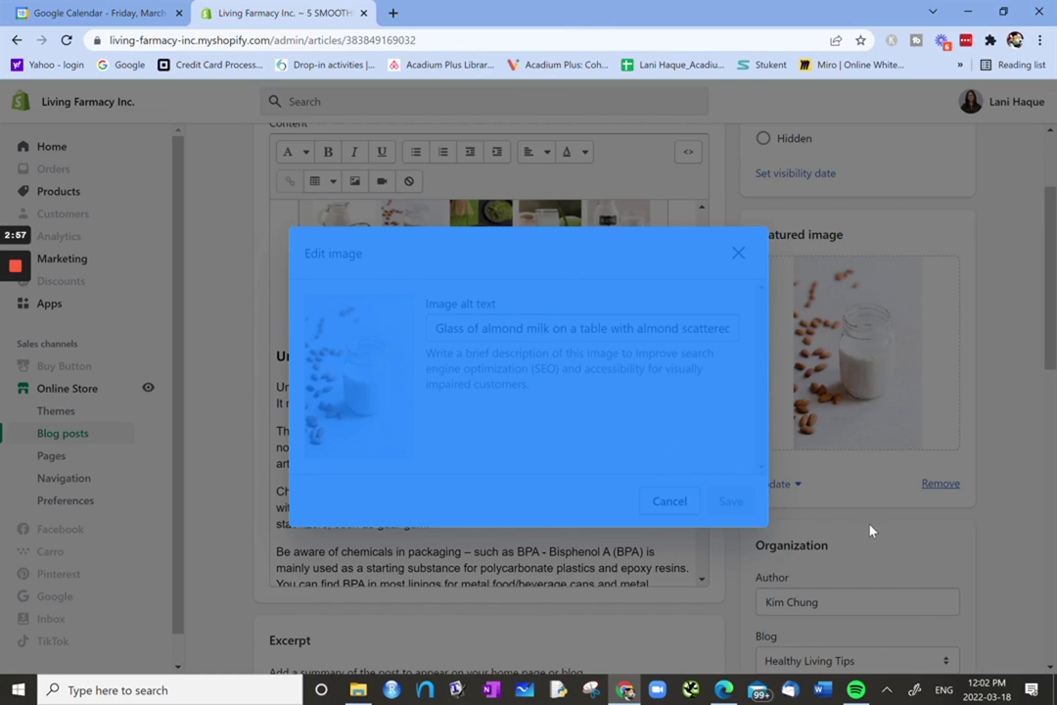
left_click(604, 385)
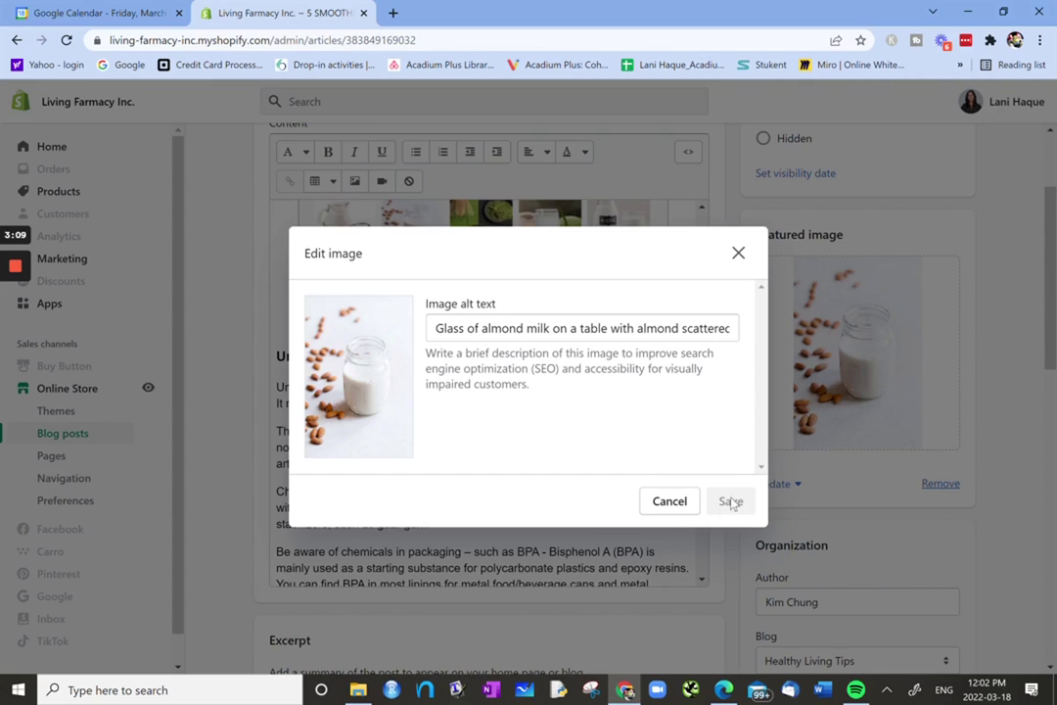
left_click(670, 509)
Step: Look through the post content down to the references and back up to the smoothie and liquid pairing recommendations
scroll(485, 391, "up", 3)
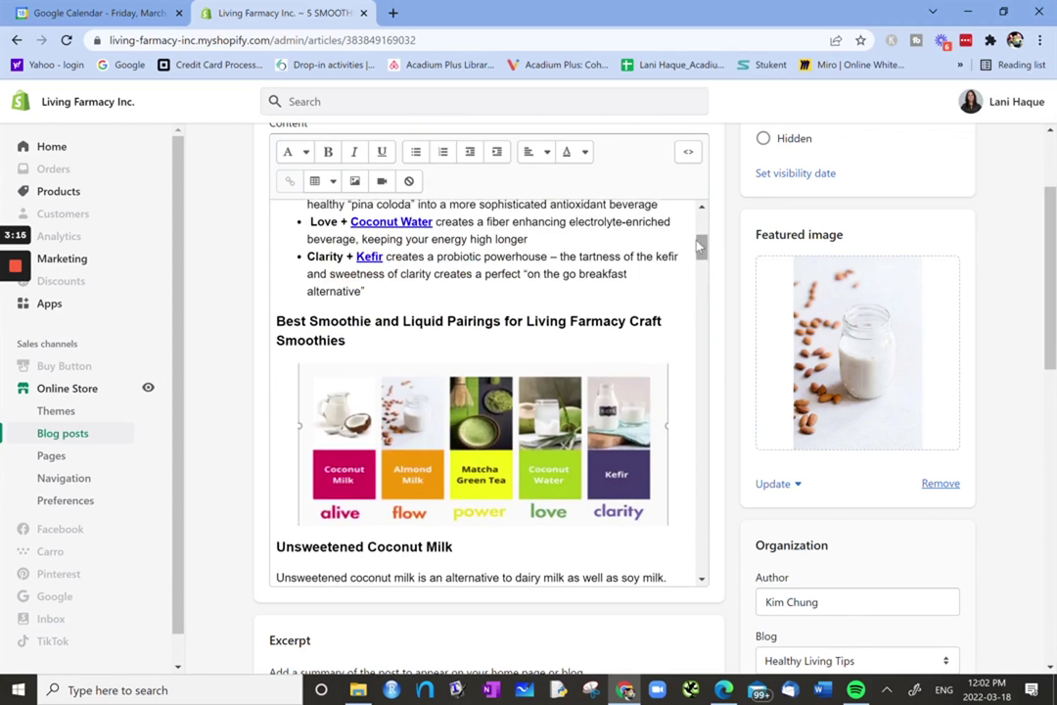
left_click_drag(701, 249, 685, 506)
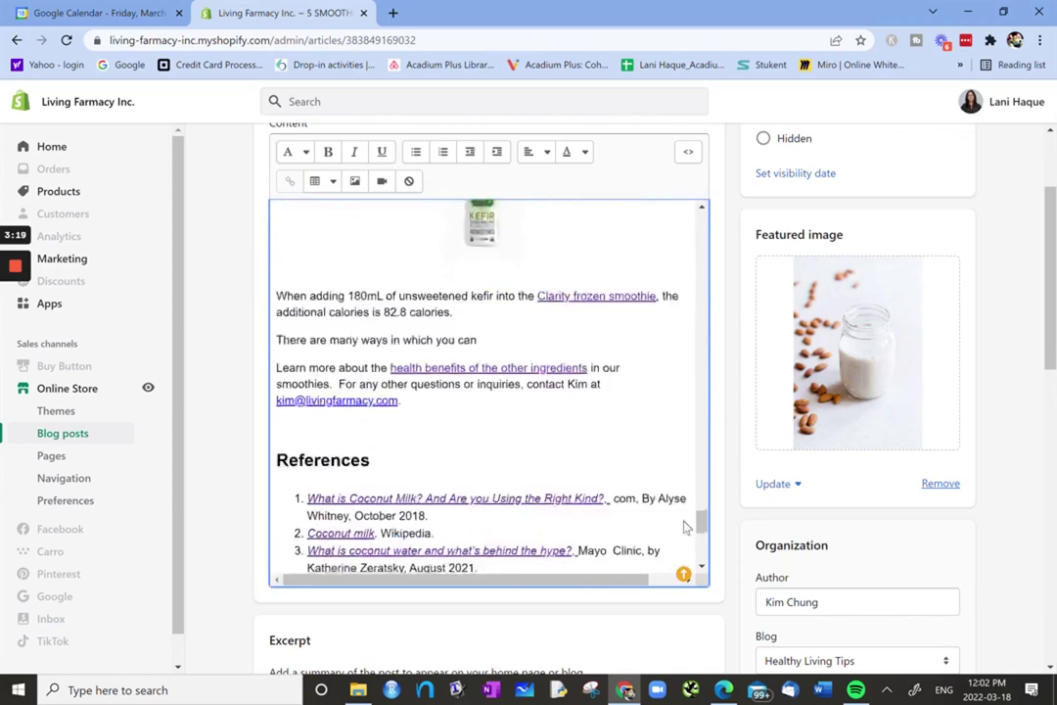
scroll(684, 527, "down", 5)
scroll(685, 526, "up", 7)
scroll(690, 527, "down", 2)
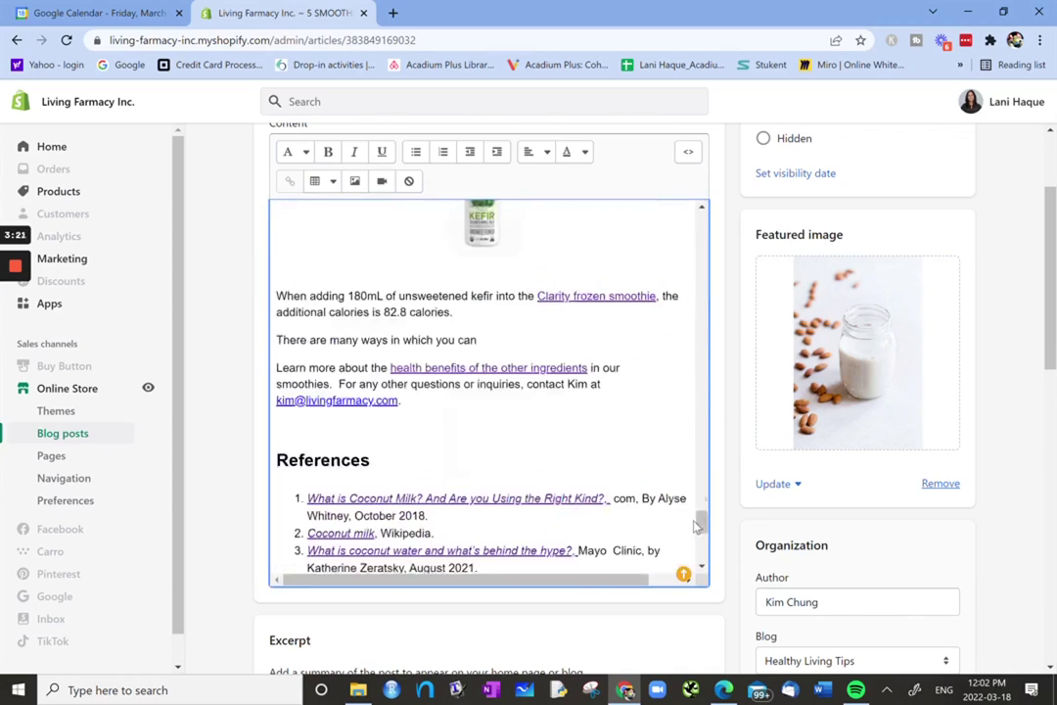
left_click_drag(694, 526, 718, 212)
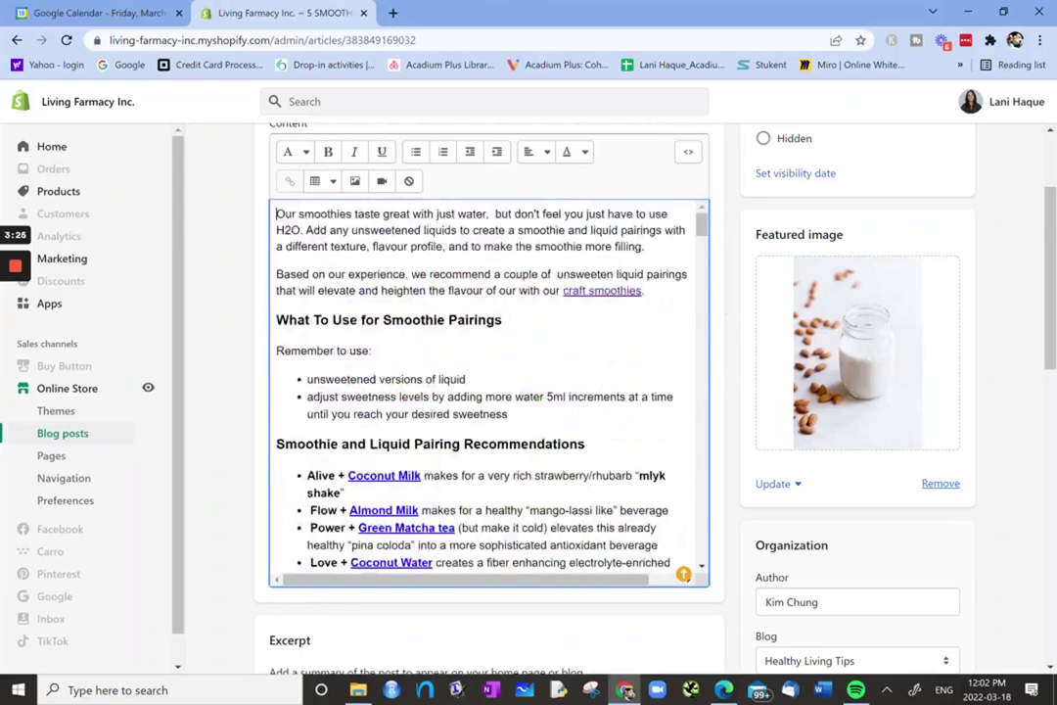
scroll(712, 385, "up", 3)
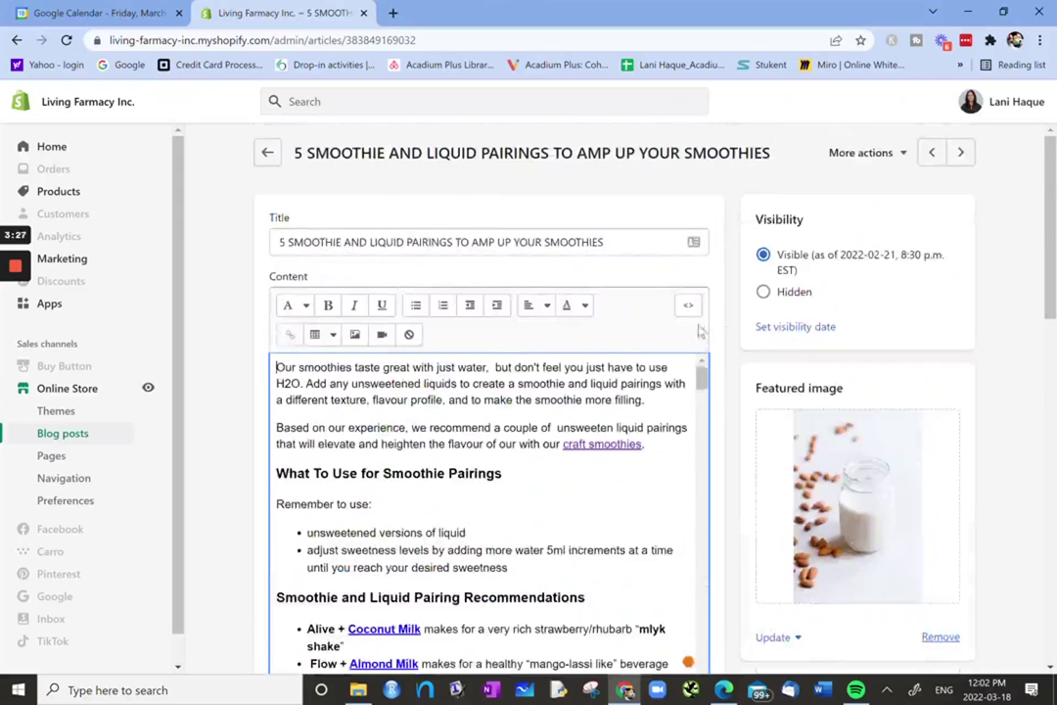
scroll(711, 384, "down", 3)
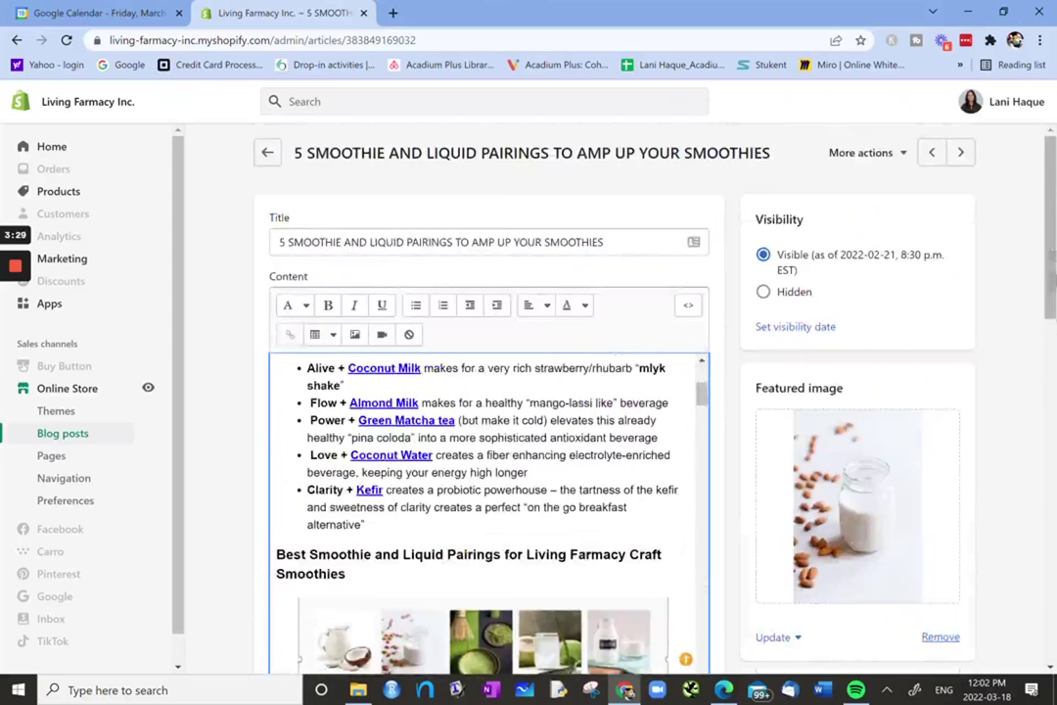
scroll(1054, 203, "down", 1)
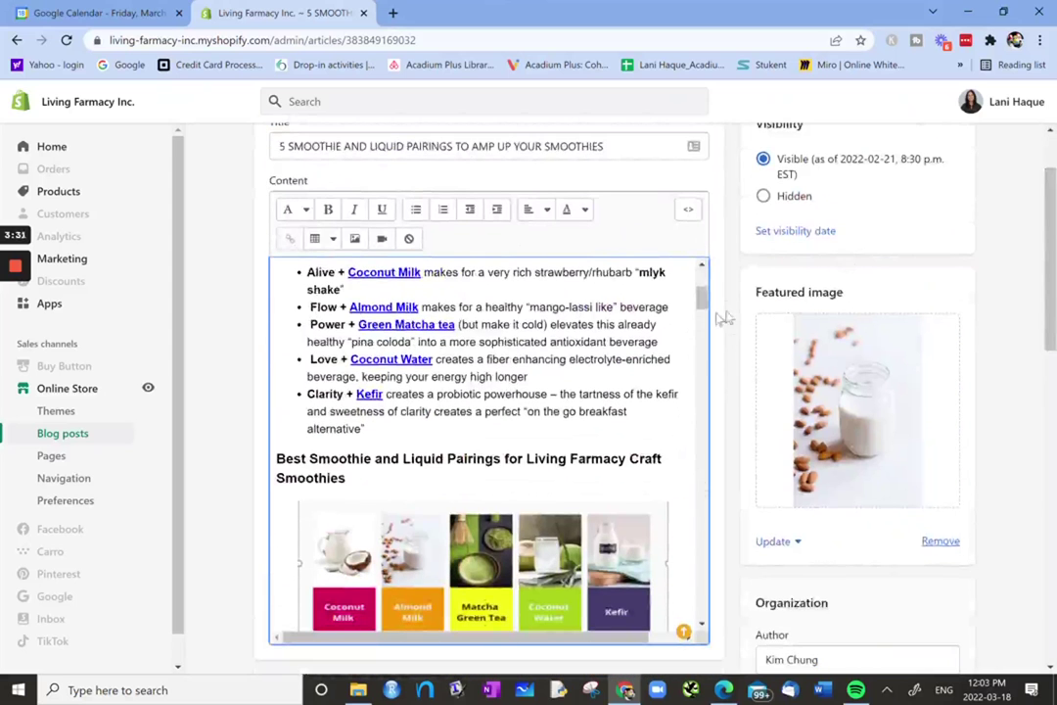
Step: Change the alt text of the smoothie pairings chart image to "smoothie and liquid pairings table" and apply the image edit
scroll(706, 313, "down", 3)
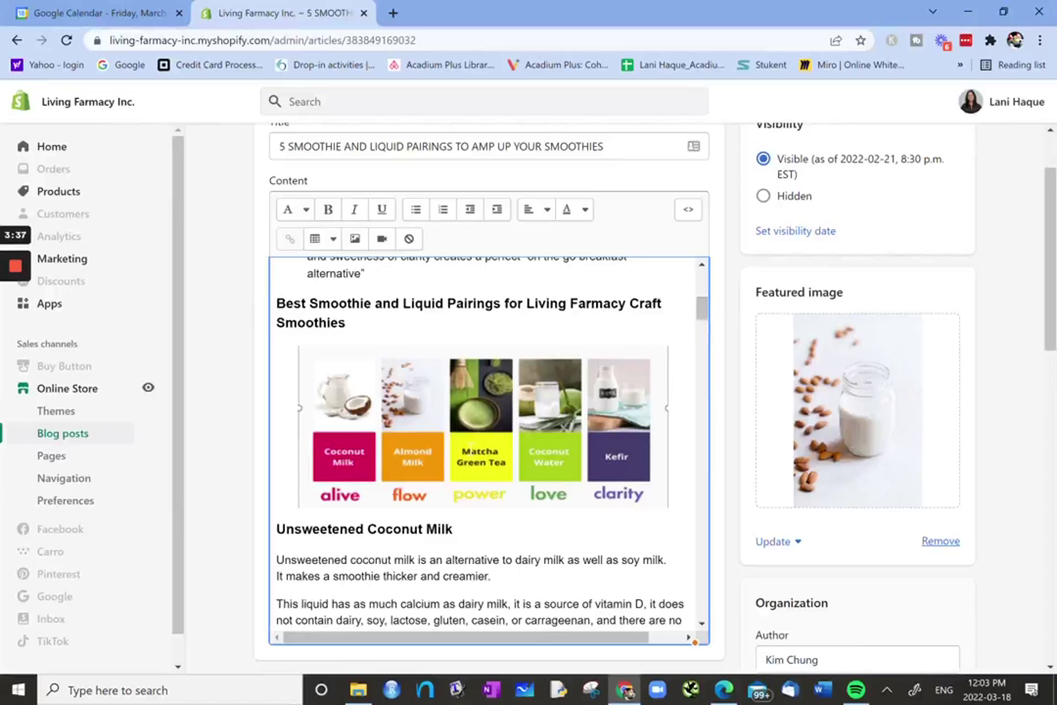
left_click(470, 449)
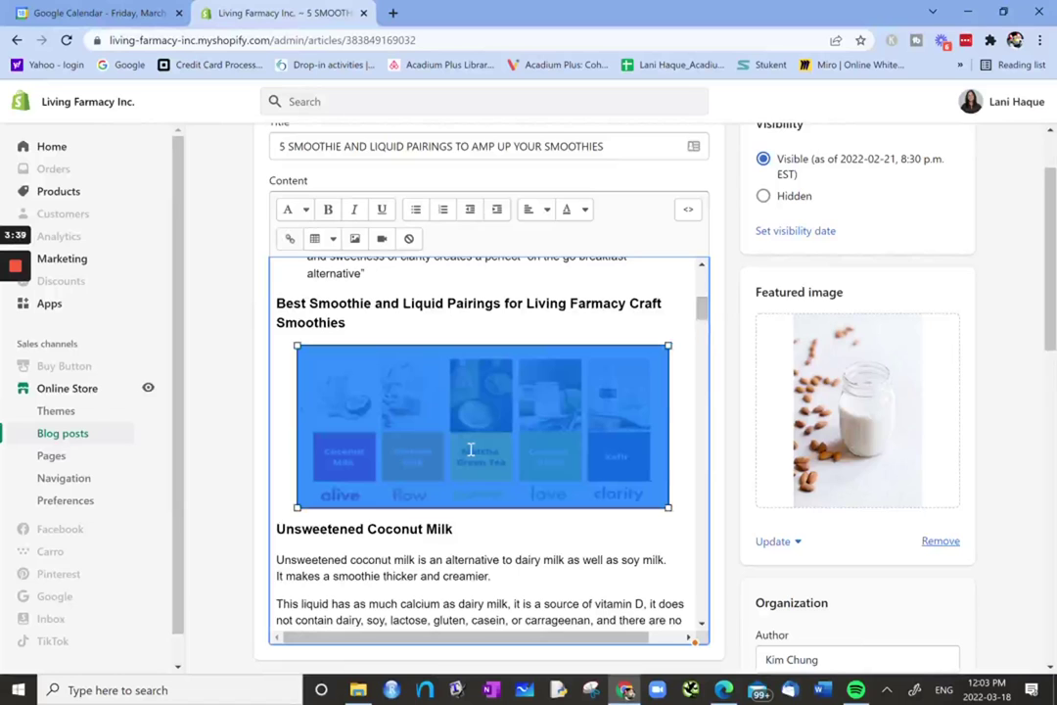
left_click(356, 239)
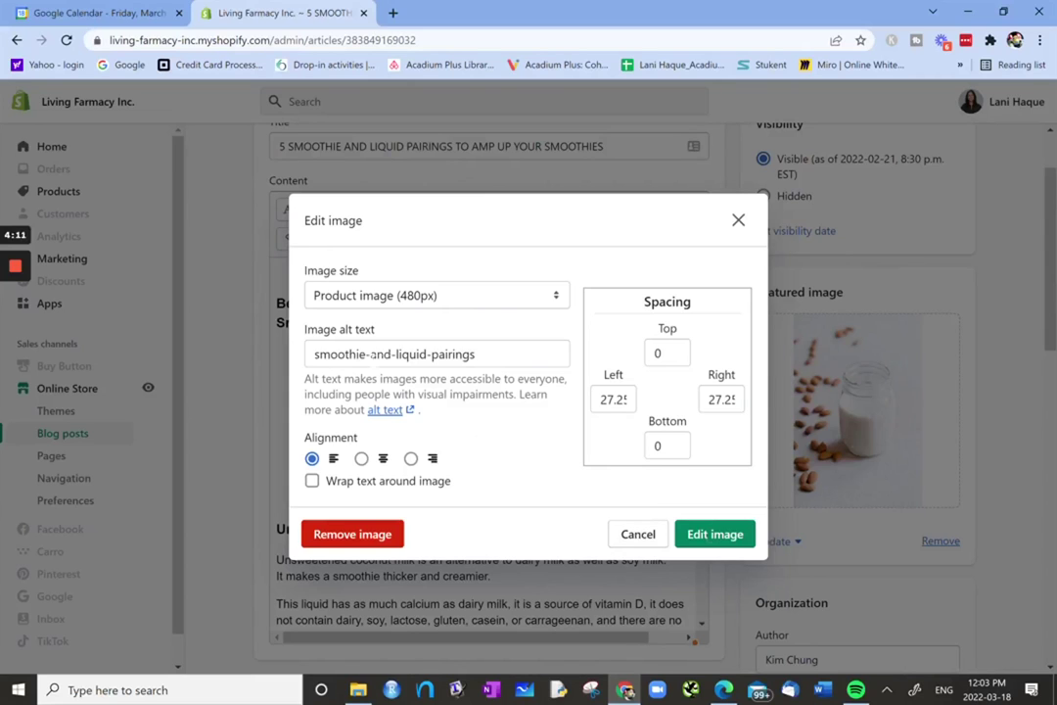
left_click(369, 354)
key("BackSpace")
type("and")
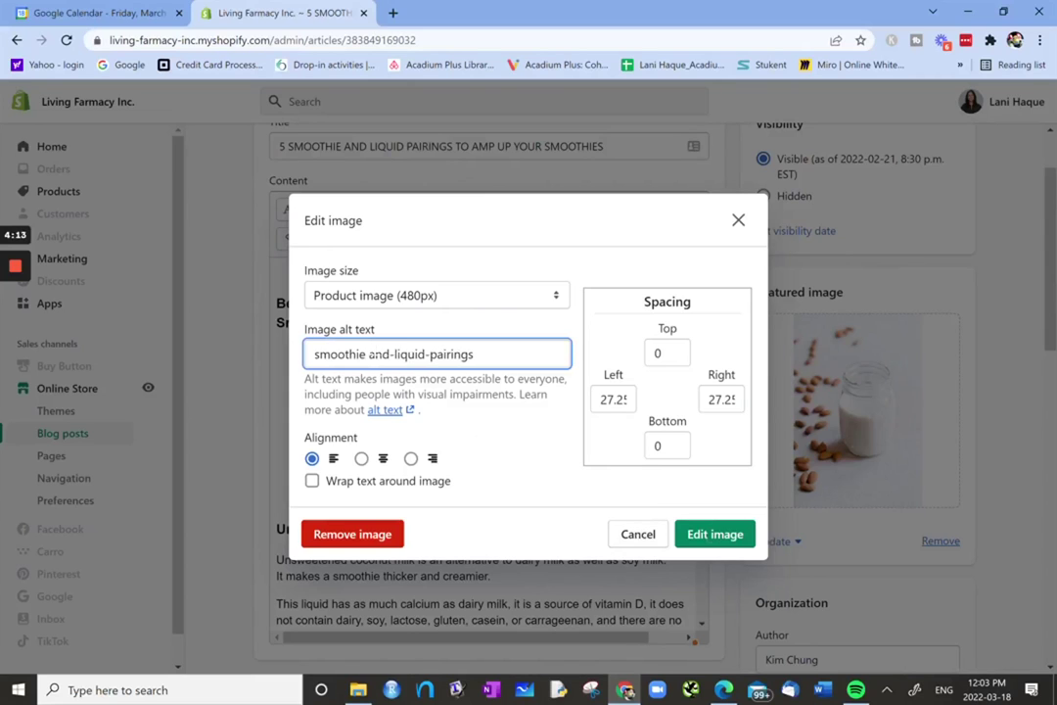
key("Delete")
key("Right")
key("Right")
key("Right")
key("Right")
key("Right")
key("Right")
key("Delete")
key("Right")
key("Right")
key("Right")
key("Right")
key("Right")
key("Right")
key("Right")
key("Right")
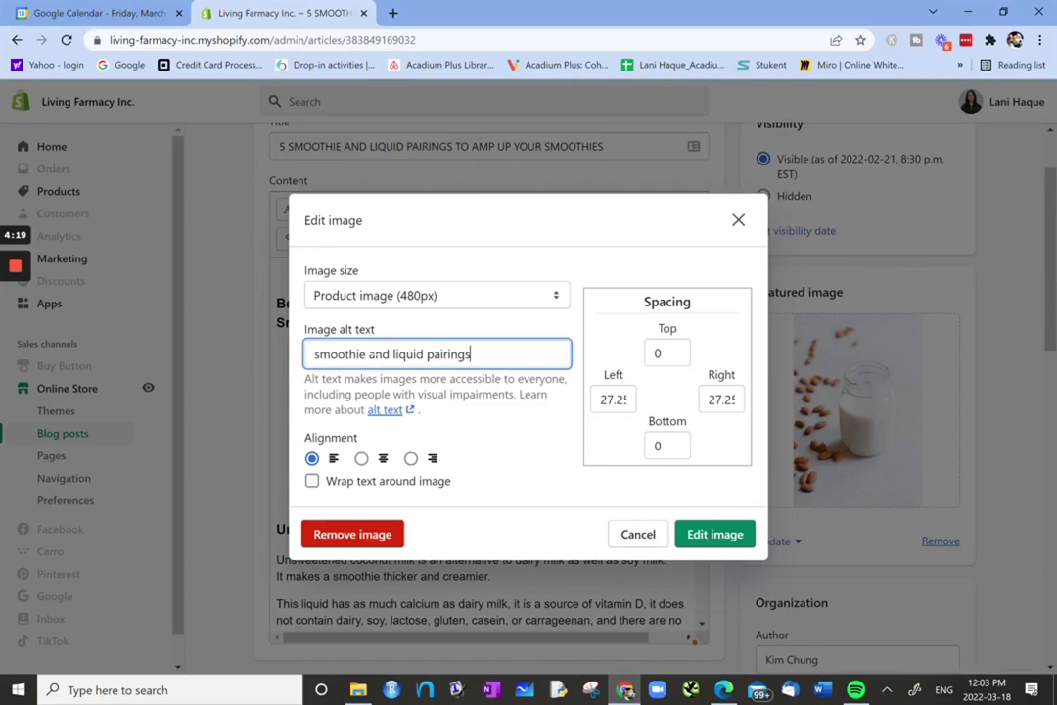
type("table")
left_click(717, 535)
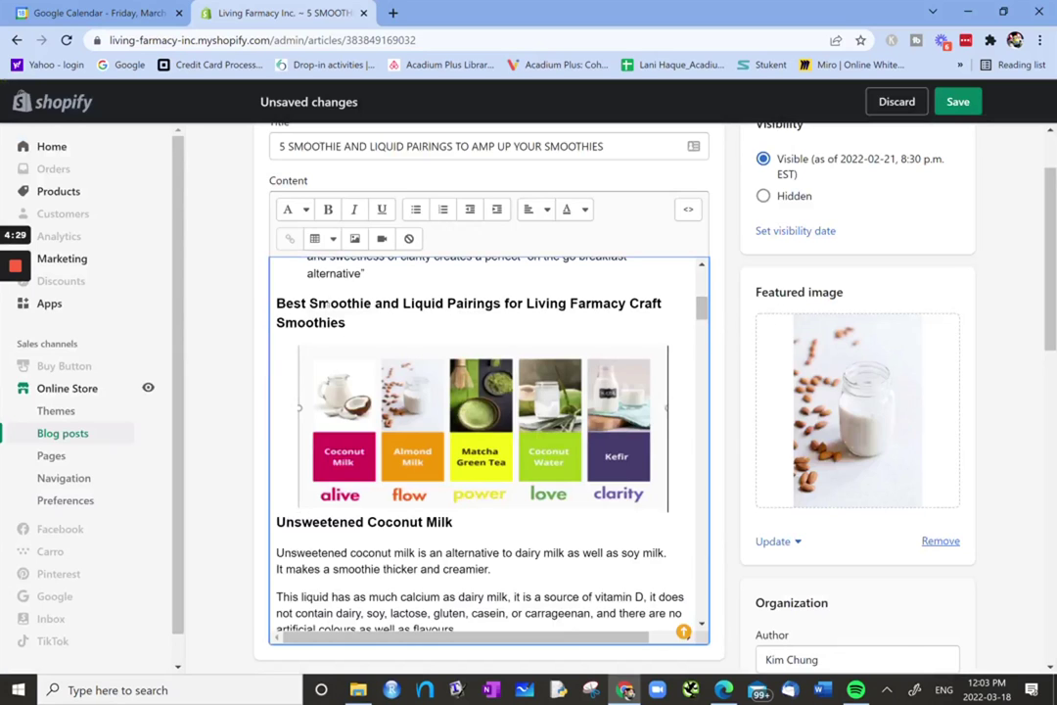
Step: Format the "Best Smoothie and Liquid Pairings for Living Farmacy Craft Smoothies" line above the chart as Heading 2
left_click(291, 303)
left_click_drag(339, 322, 239, 311)
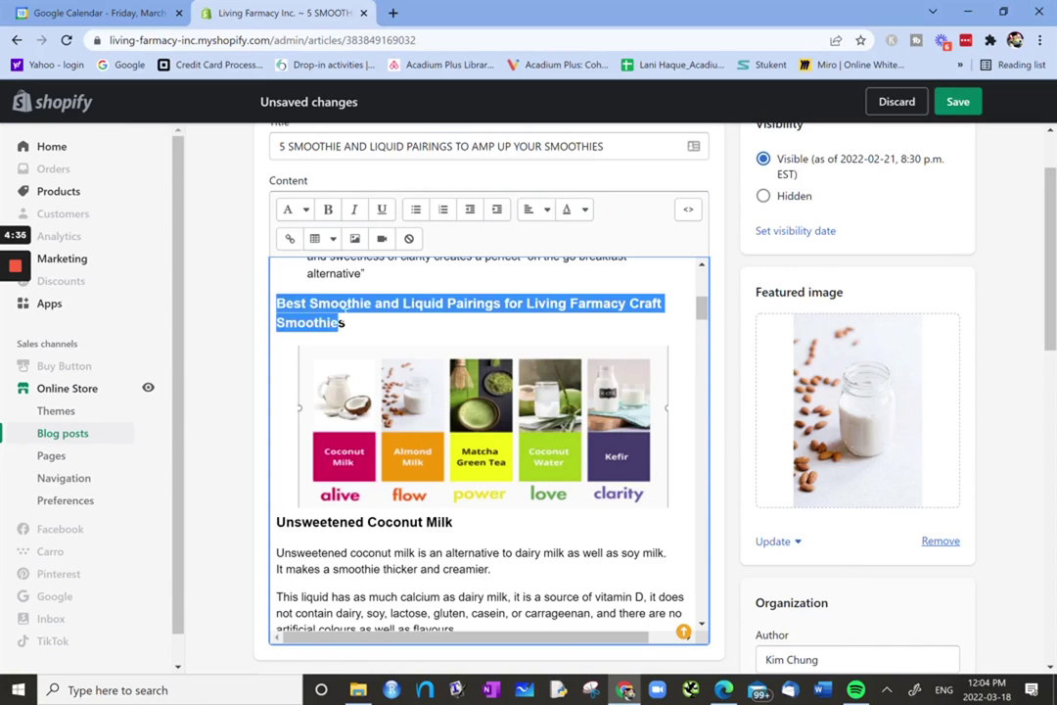
left_click_drag(347, 323, 275, 304)
left_click(306, 213)
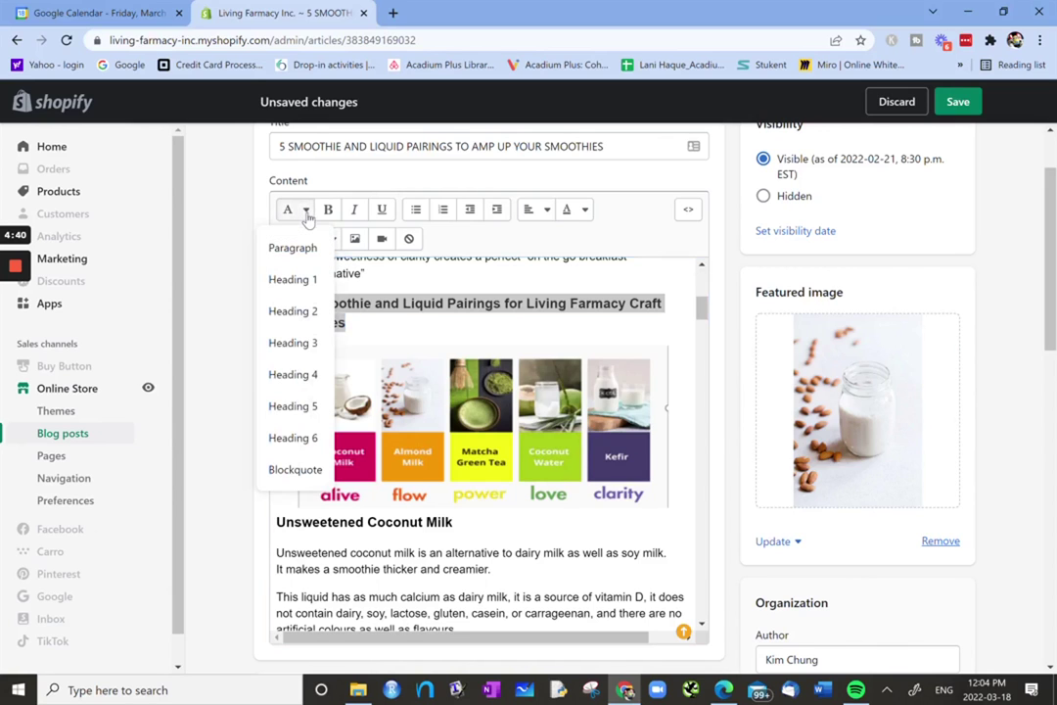
left_click(306, 318)
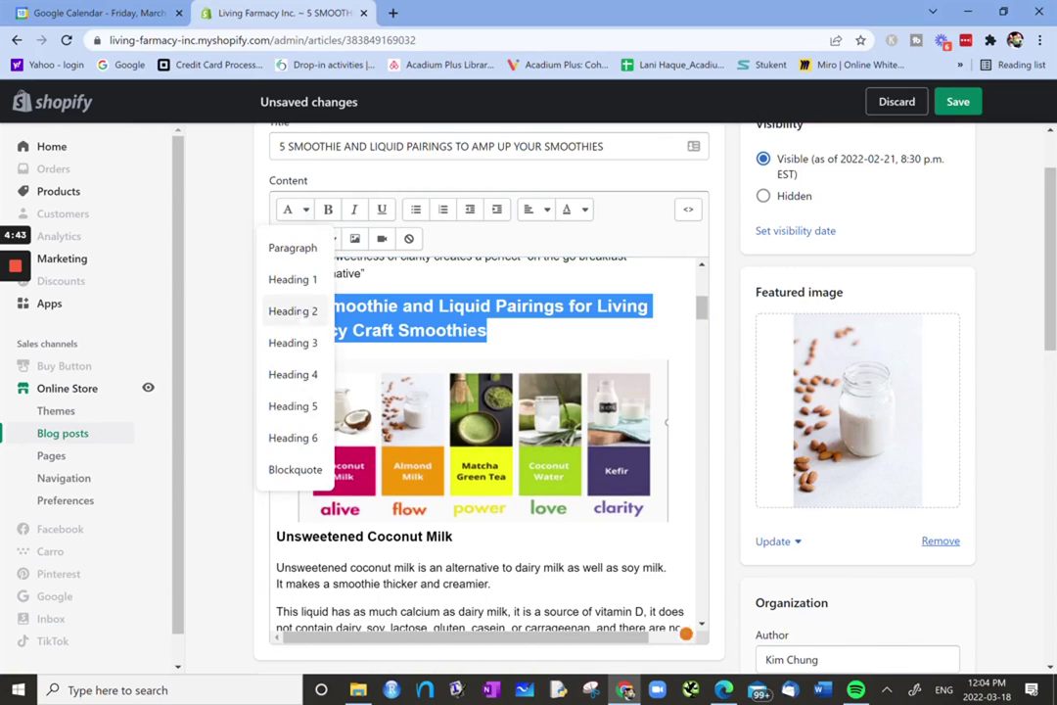
left_click(305, 214)
left_click(298, 322)
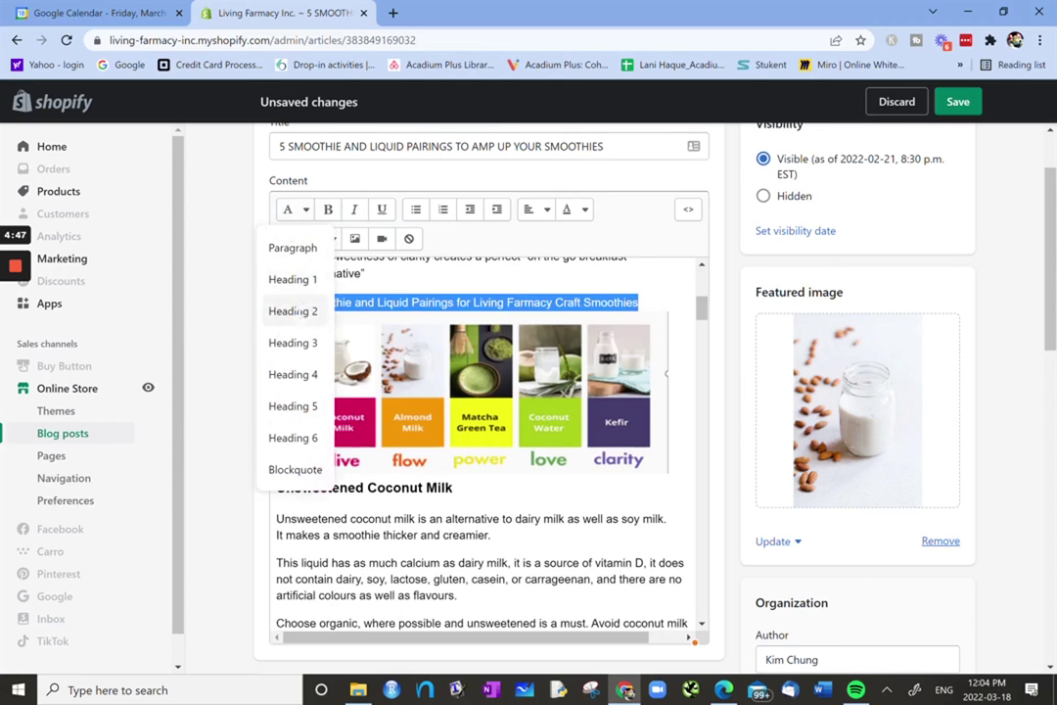
left_click(299, 211)
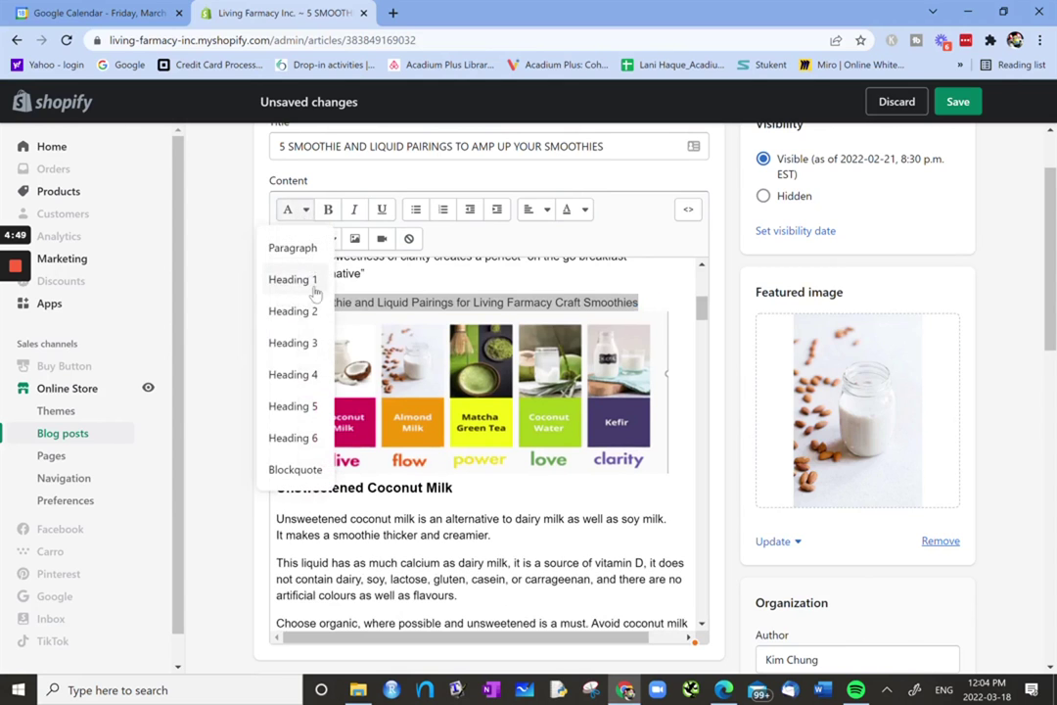
left_click(303, 309)
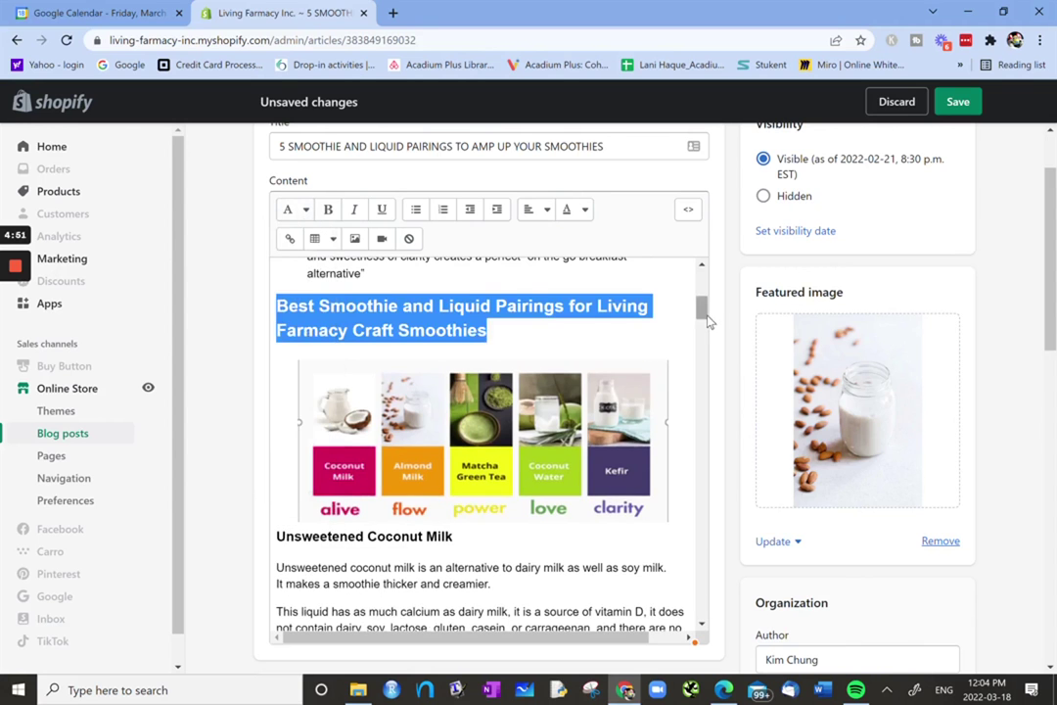
Step: Format the "What To Use for Smoothie Pairings" line near the start of the post as Heading 2
scroll(701, 314, "up", 8)
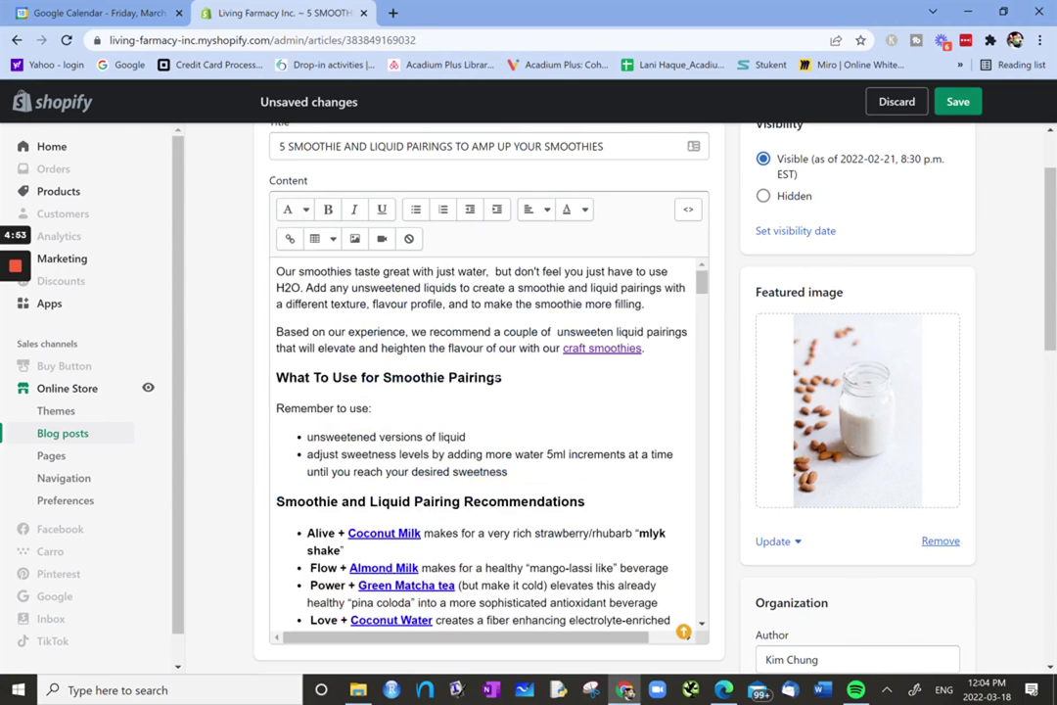
triple_click(466, 376)
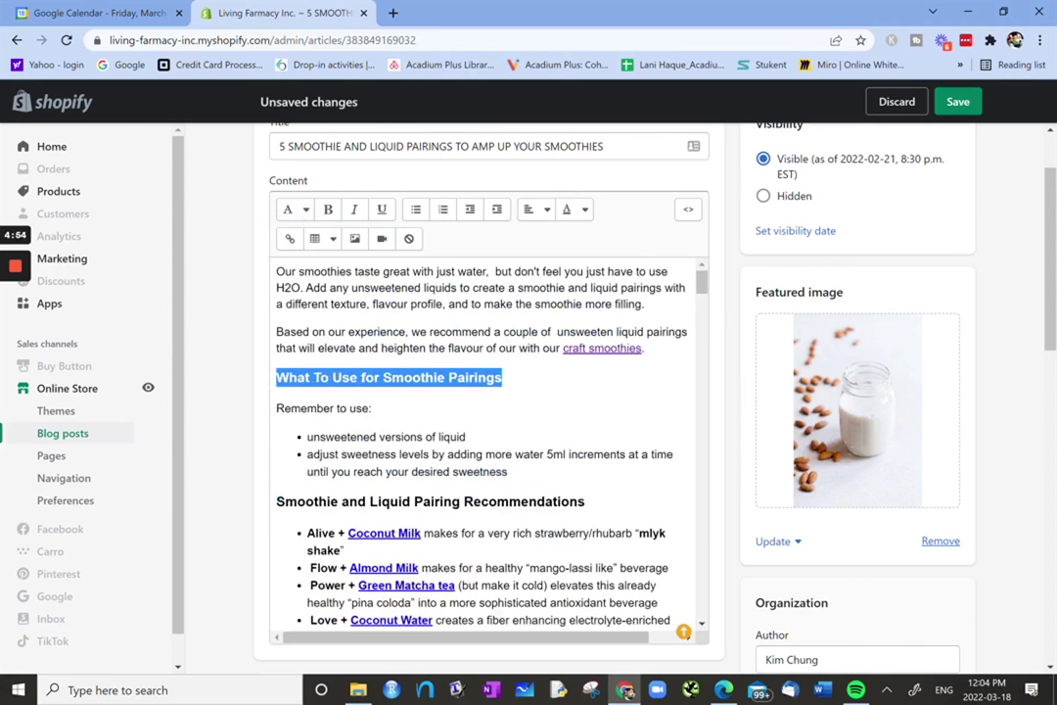
left_click(305, 213)
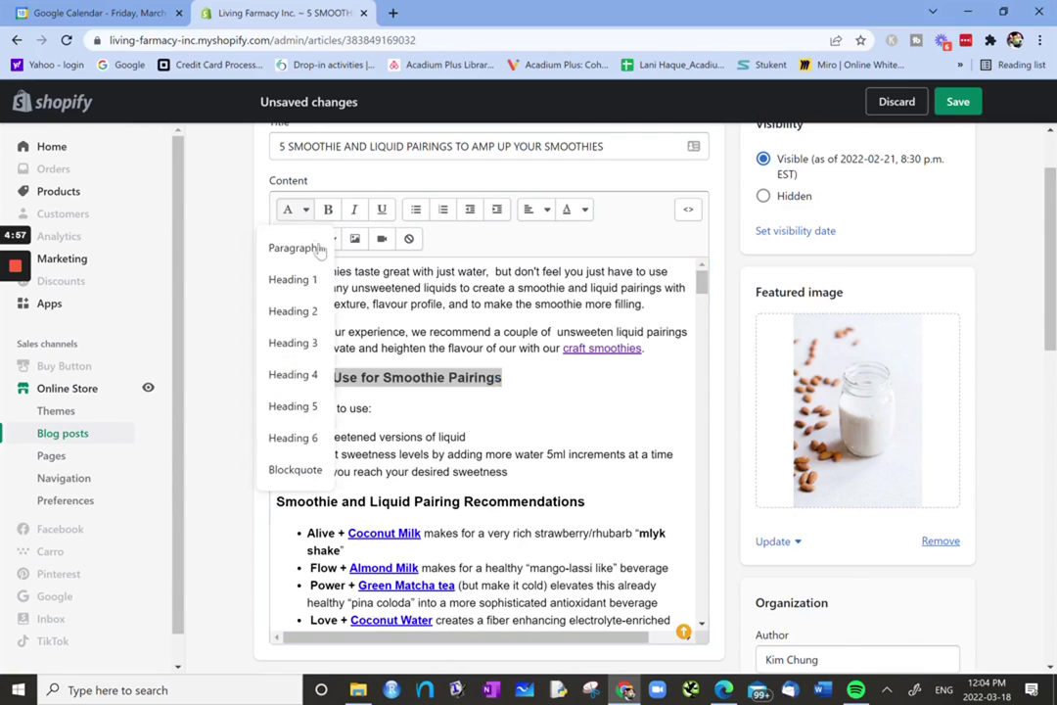
left_click(305, 313)
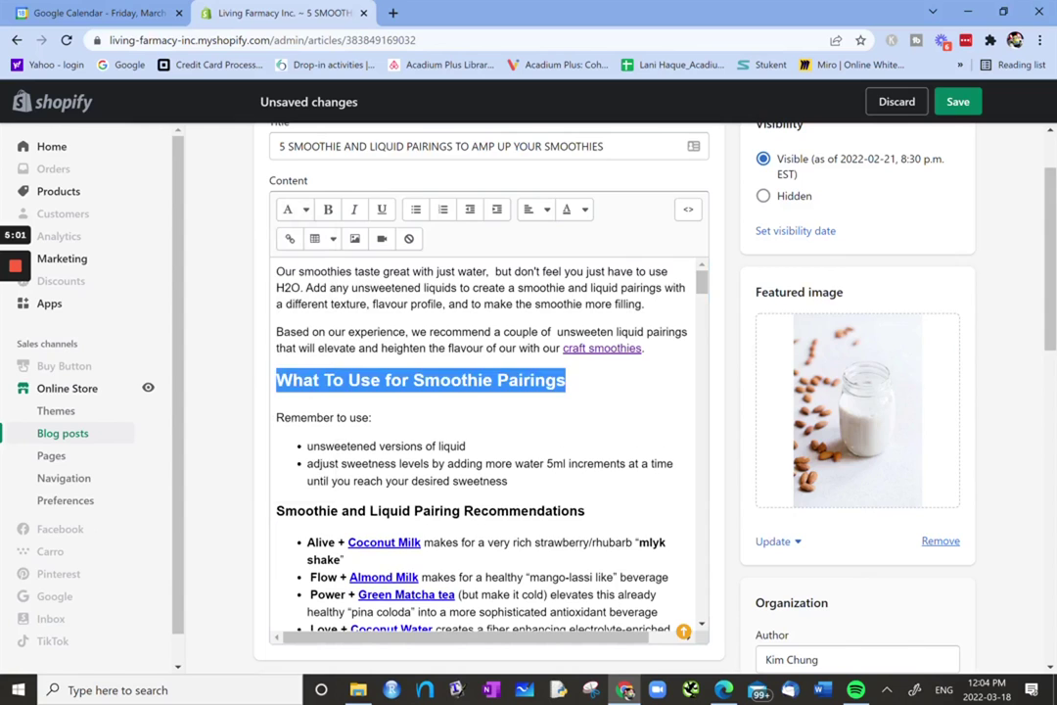
Step: Try to format the "Smoothie and Liquid Pairing Recommendations" line as Heading 3
left_click_drag(587, 510, 276, 509)
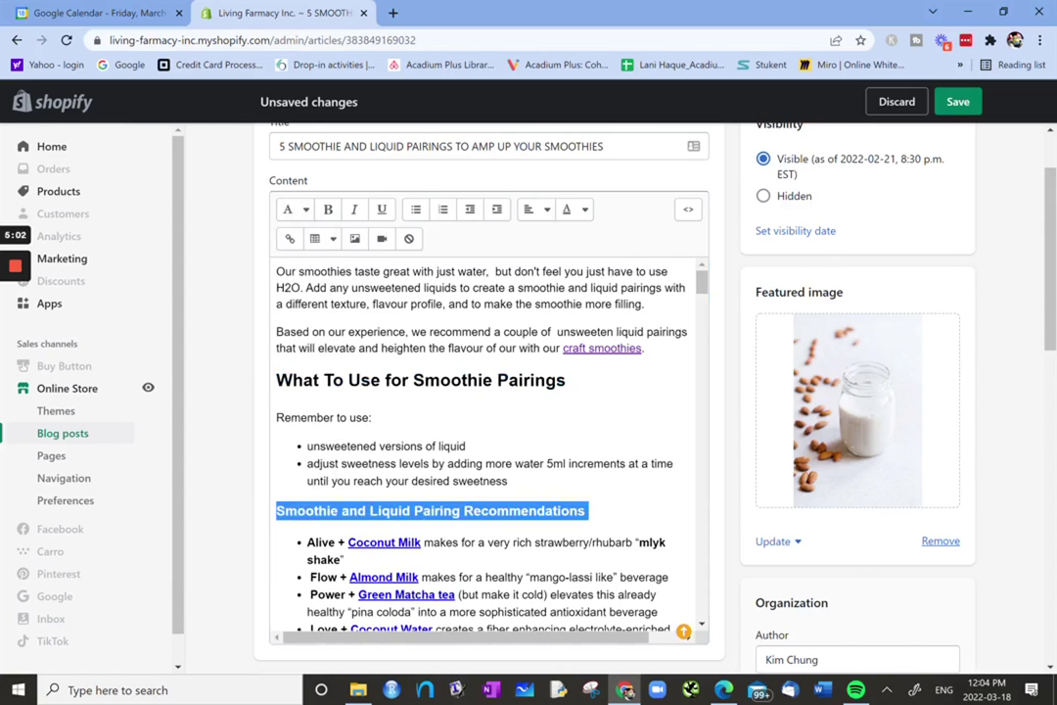
left_click(295, 209)
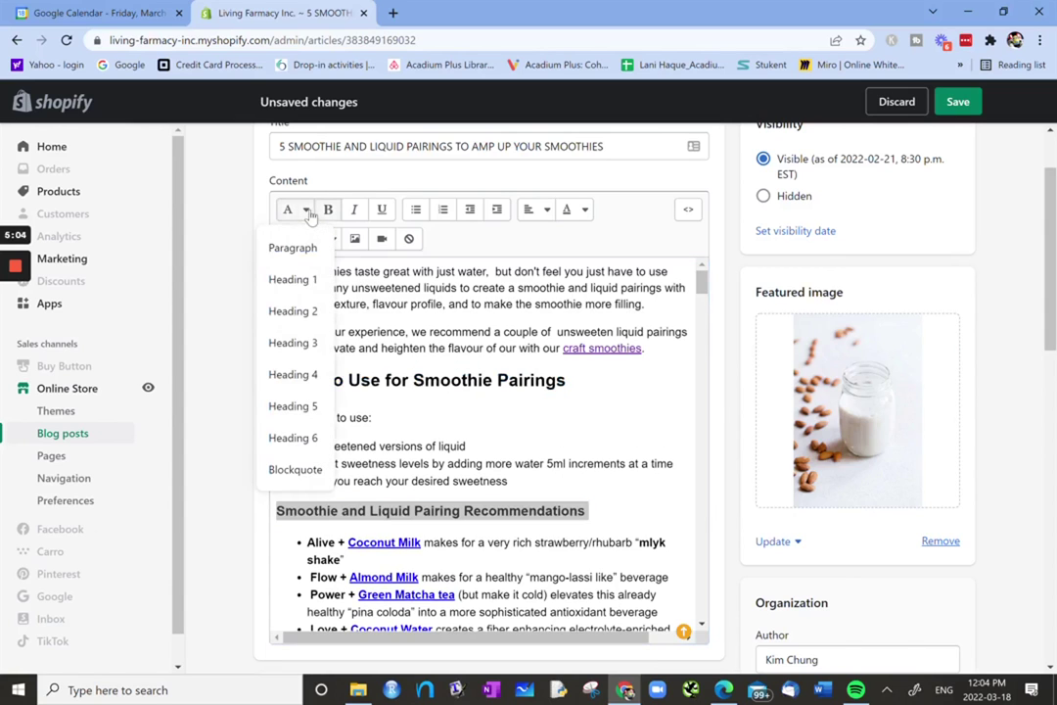
left_click(300, 344)
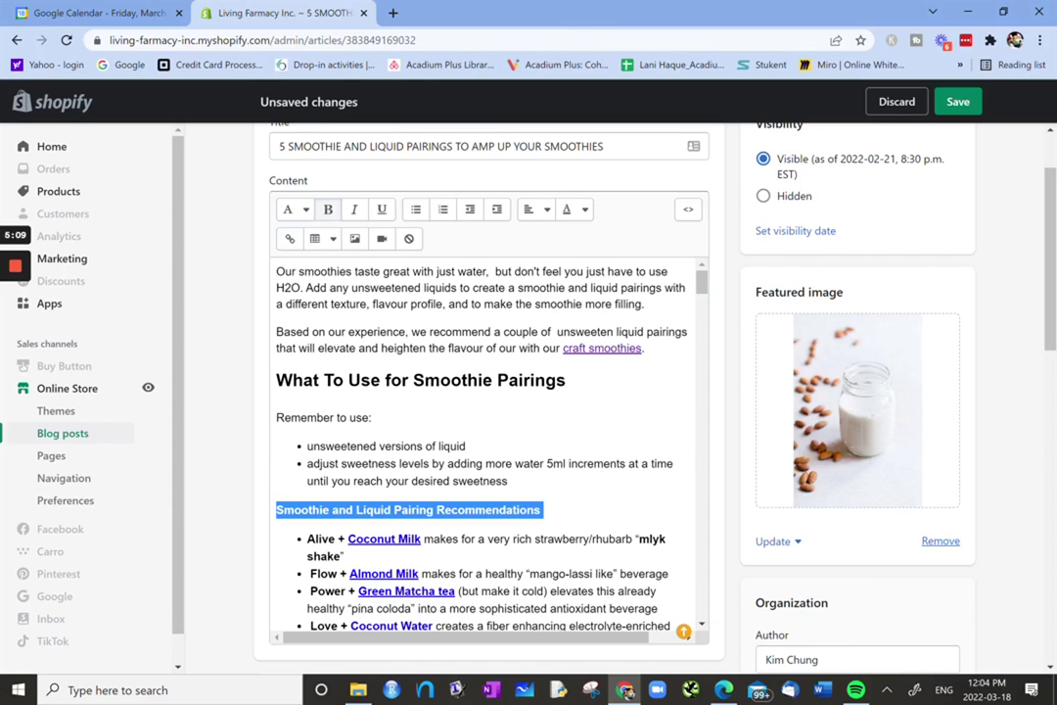
Step: Inspect the link settings of "Coconut Milk" in the Alive recommendation and close the link editor without changes
scroll(489, 440, "down", 3)
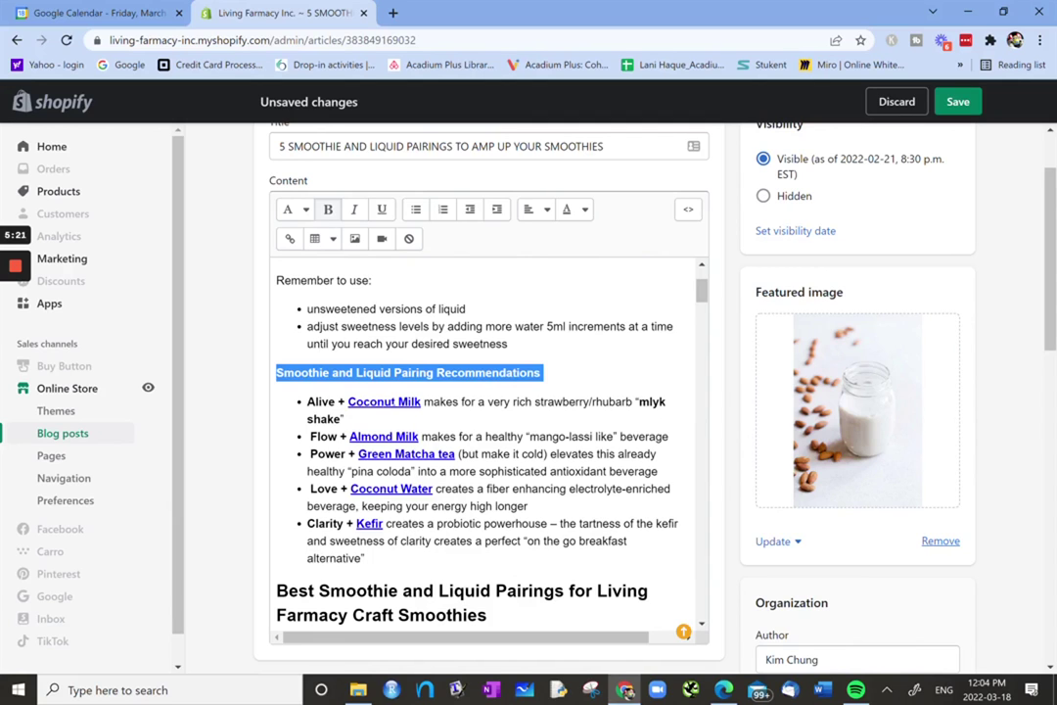
left_click(333, 338)
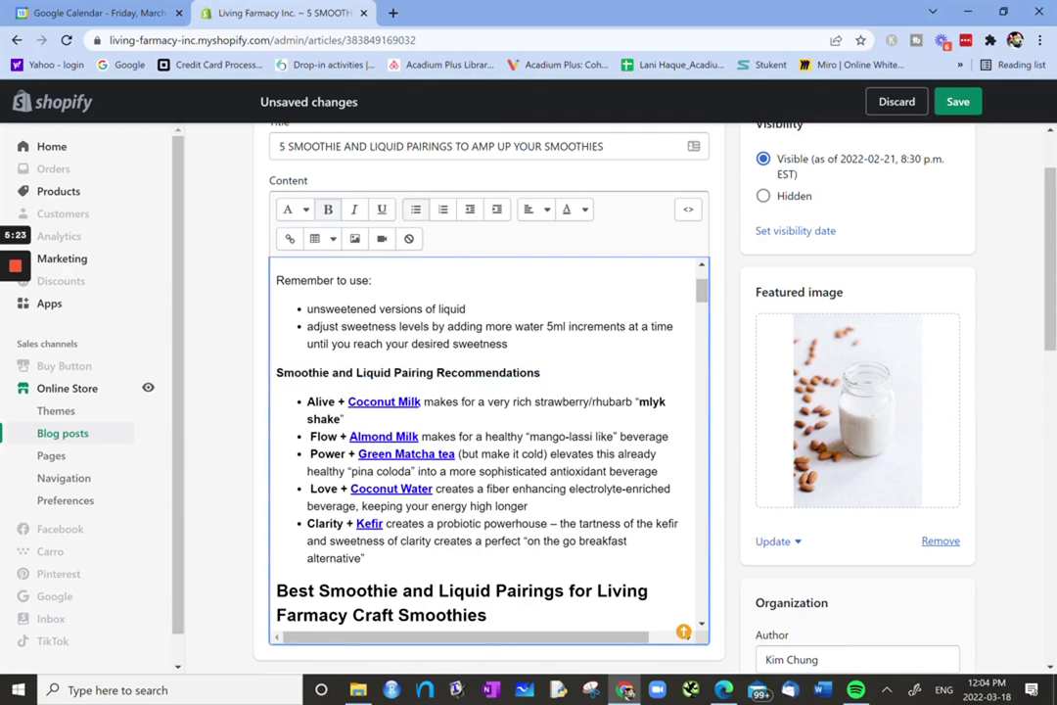
left_click(394, 401)
double_click(370, 401)
left_click(290, 240)
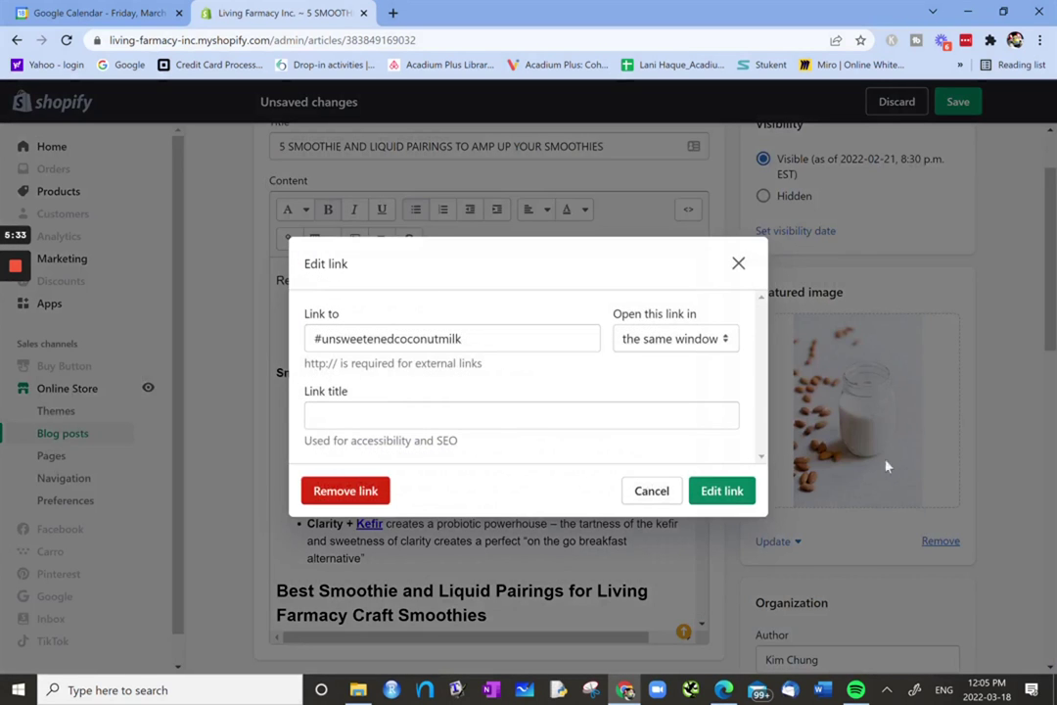
left_click(660, 497)
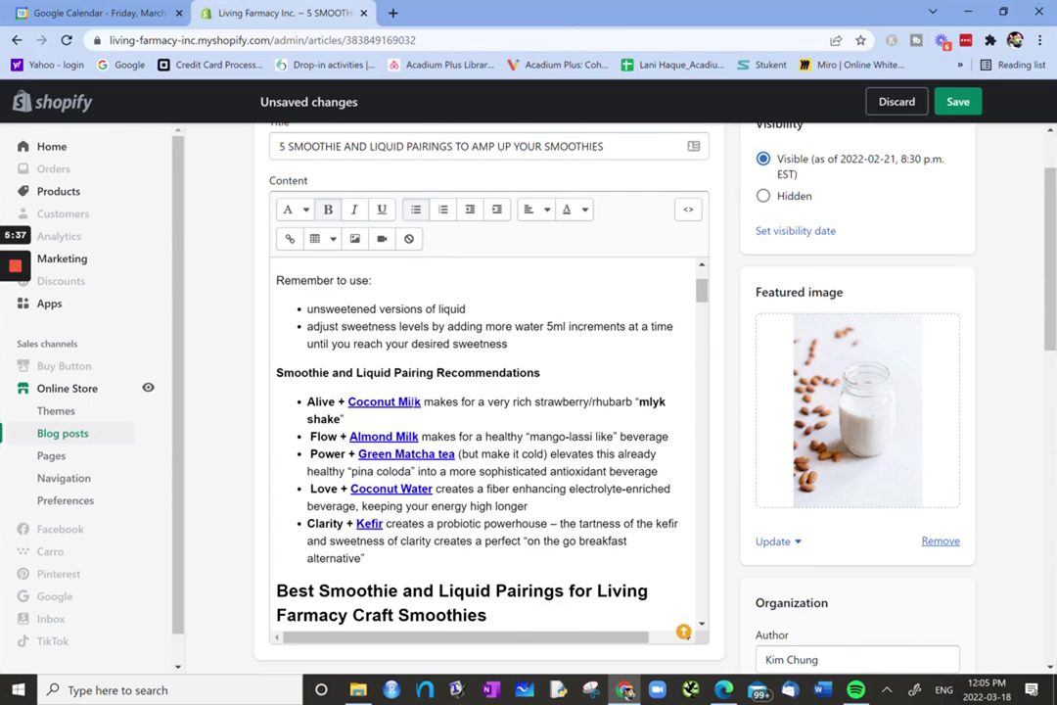
left_click_drag(393, 402, 350, 401)
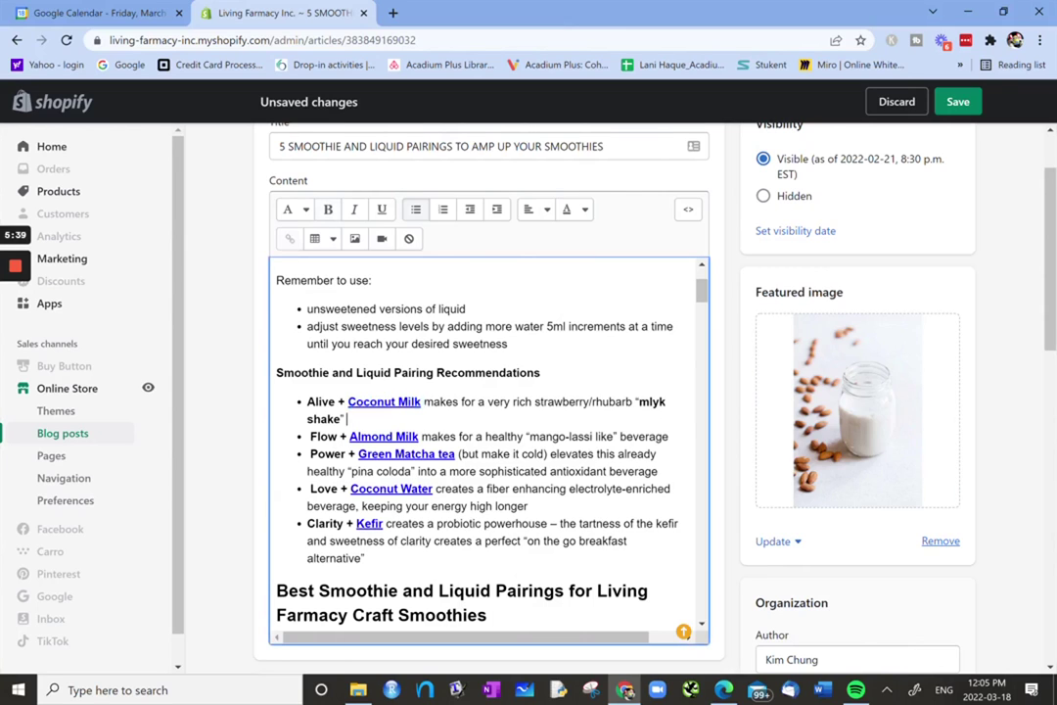
left_click_drag(422, 401, 348, 401)
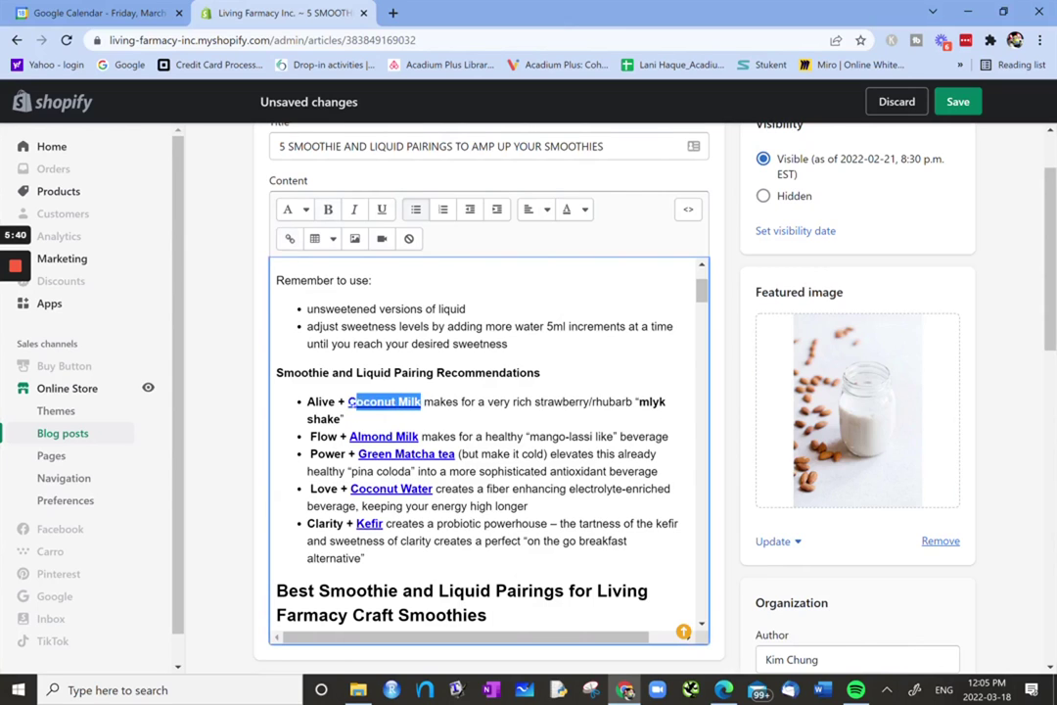
left_click(289, 239)
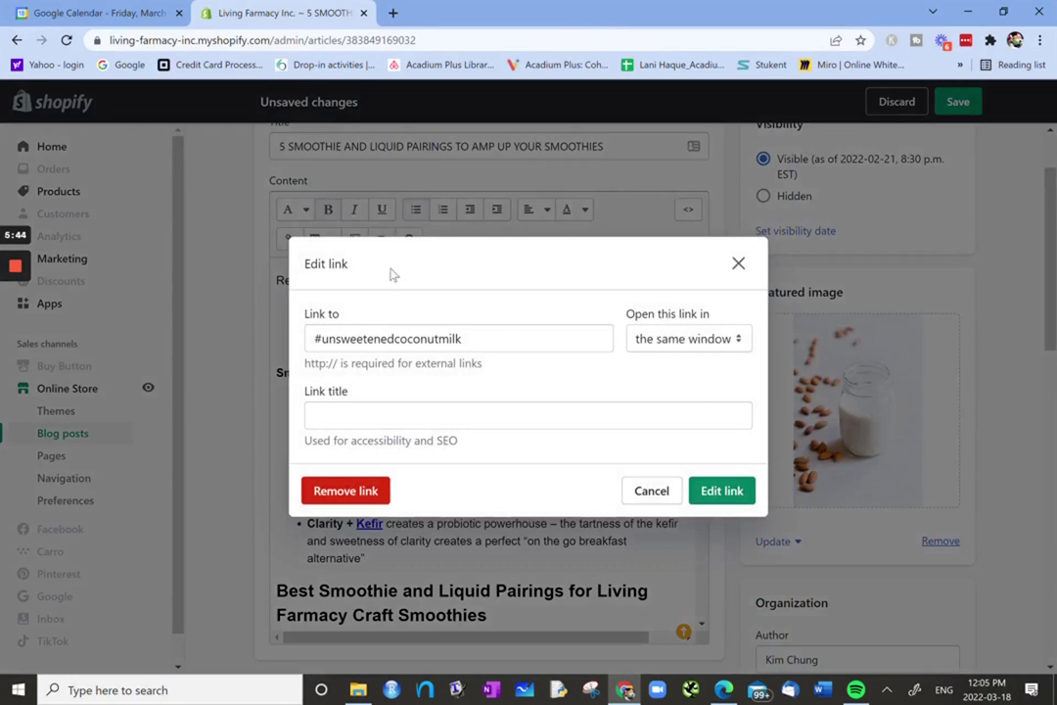
key("Escape")
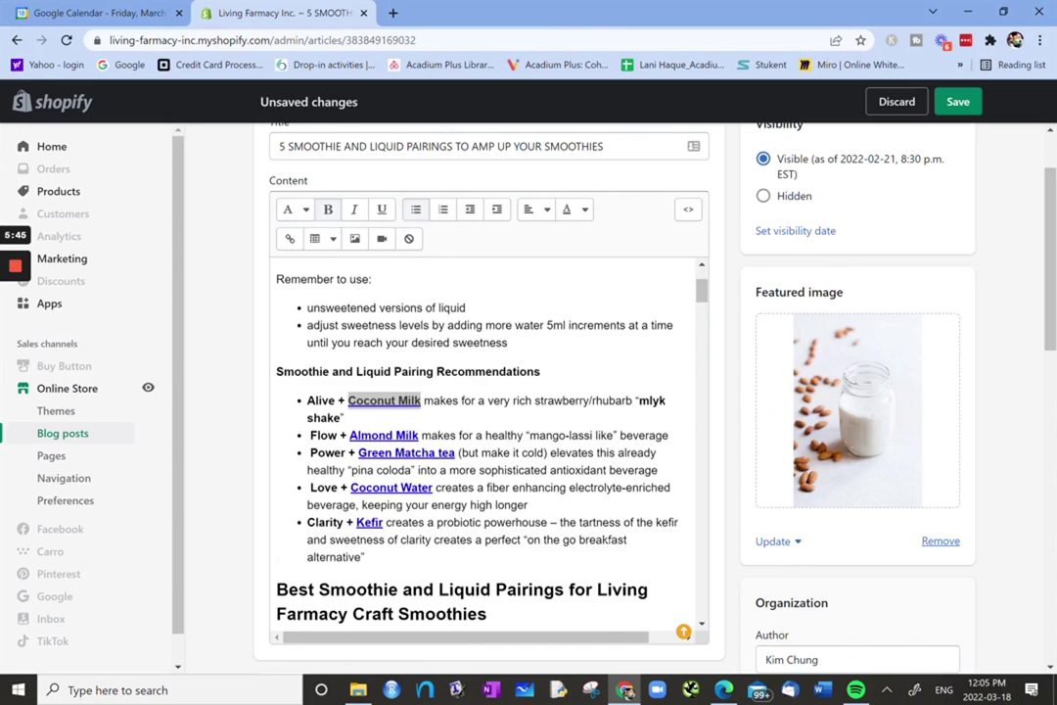
Step: Inspect the link settings of "Alive frozen smoothie" before the Unsweetened Almond Milk section, cancel without changes and clear the selection
scroll(683, 631, "down", 10)
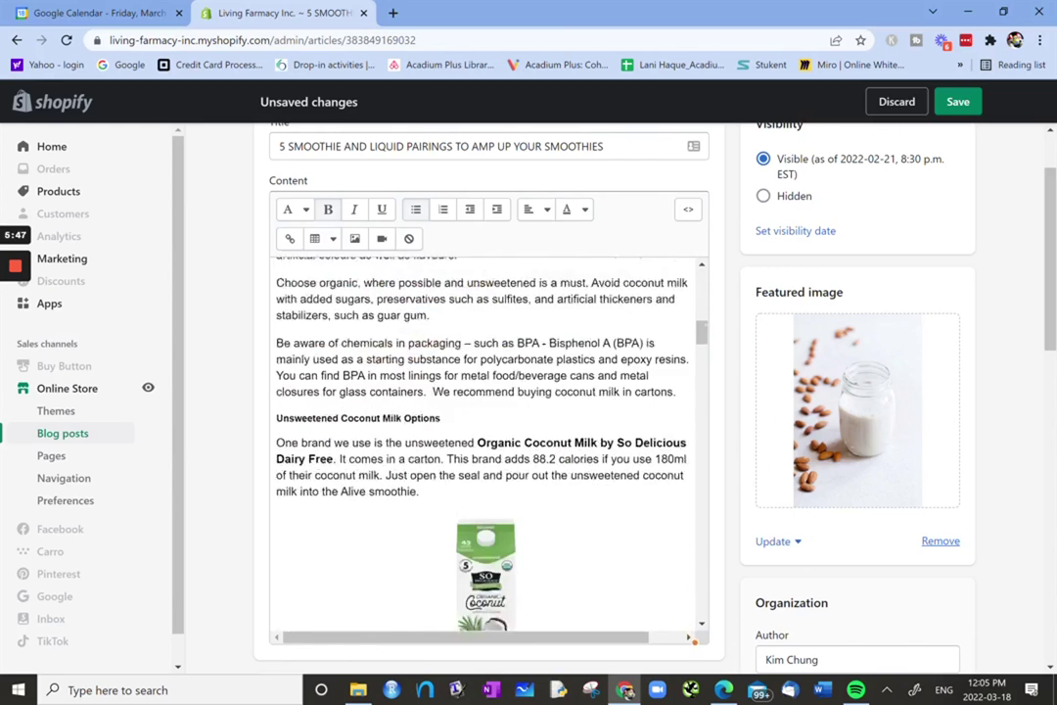
scroll(693, 638, "down", 10)
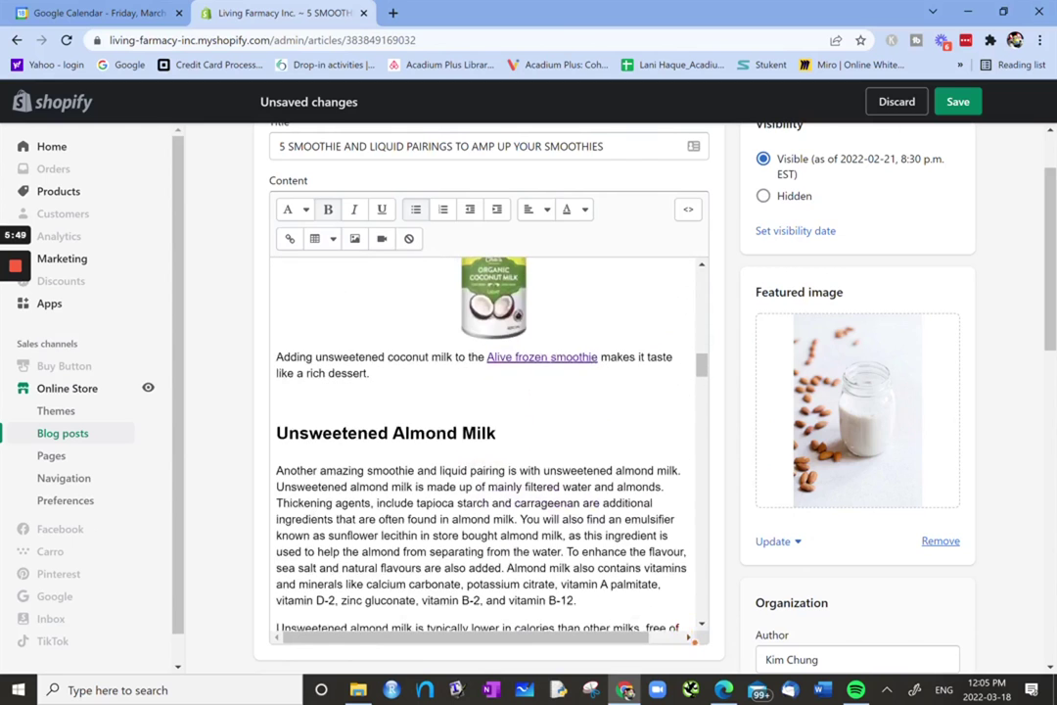
left_click(546, 357)
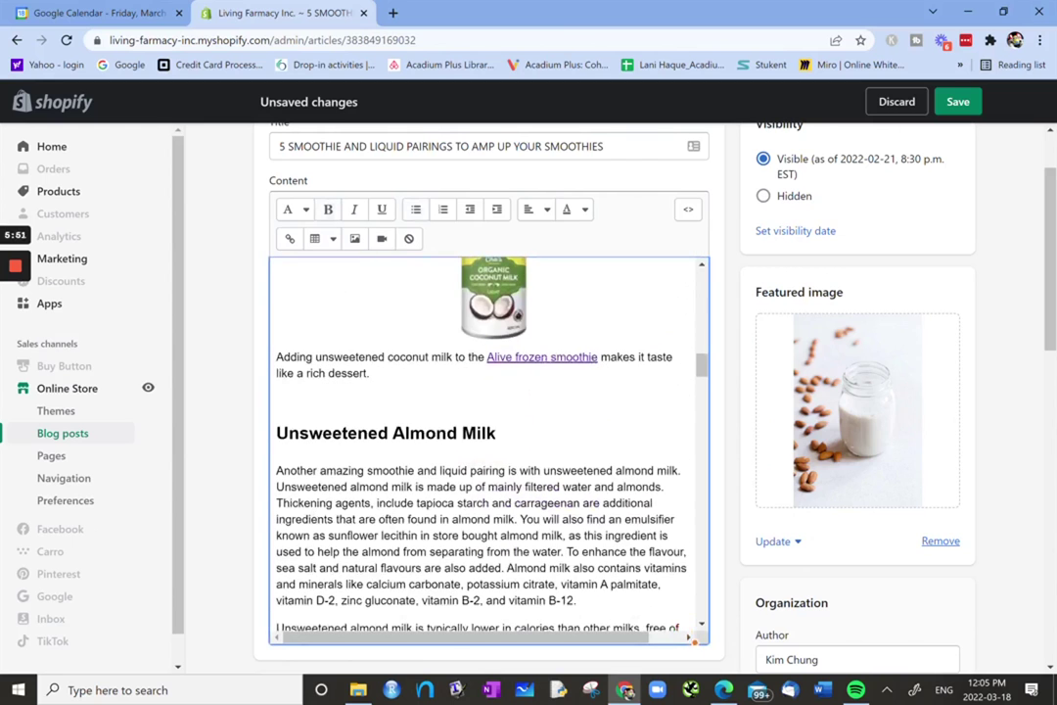
right_click(546, 356)
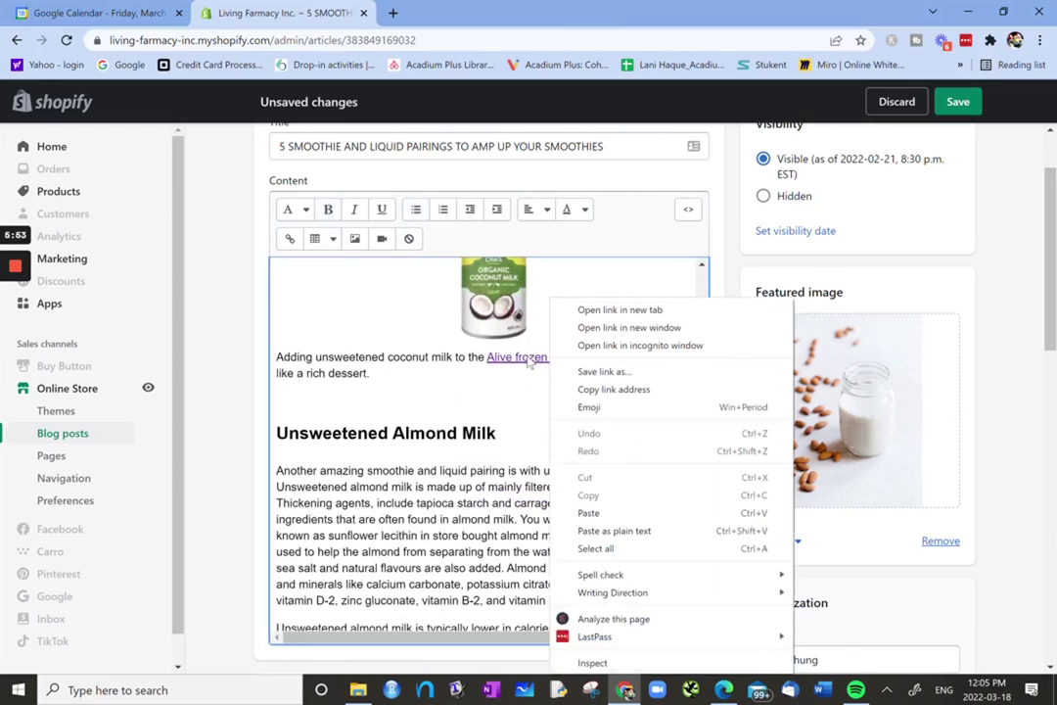
key("Escape")
double_click(531, 356)
left_click(259, 207)
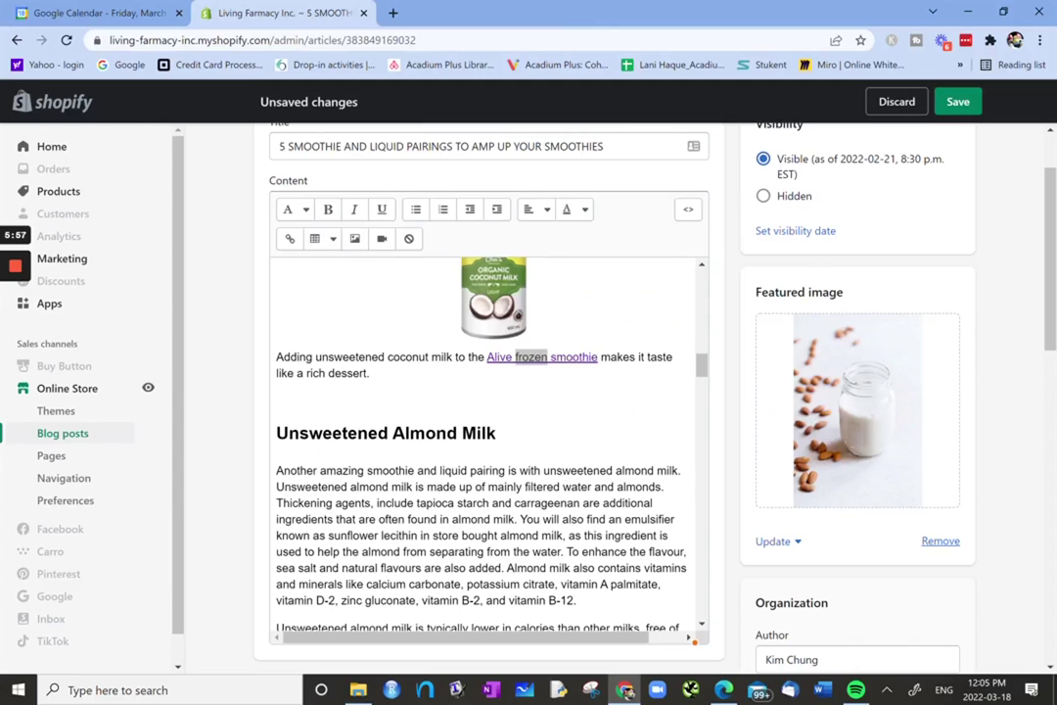
left_click(287, 238)
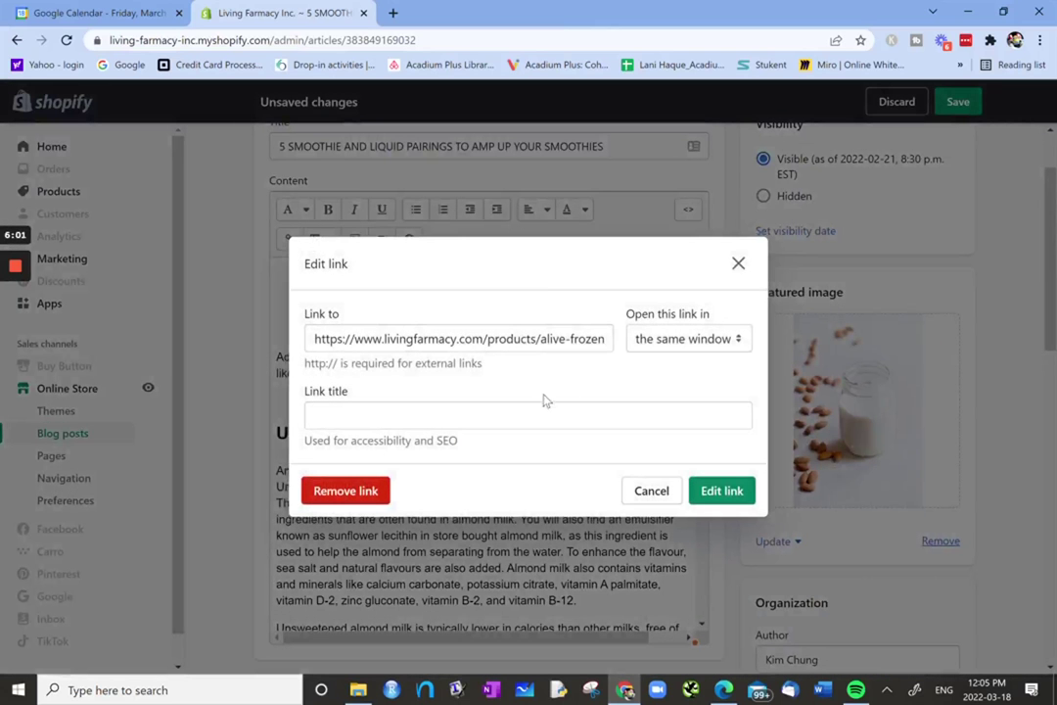
left_click(651, 490)
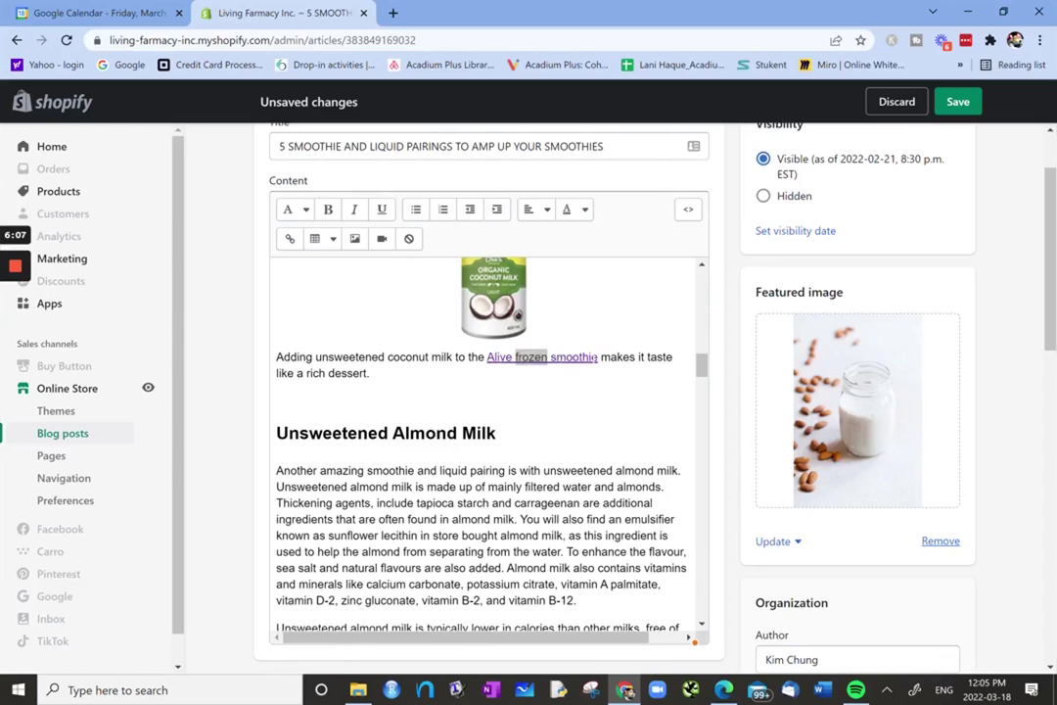
left_click(568, 360)
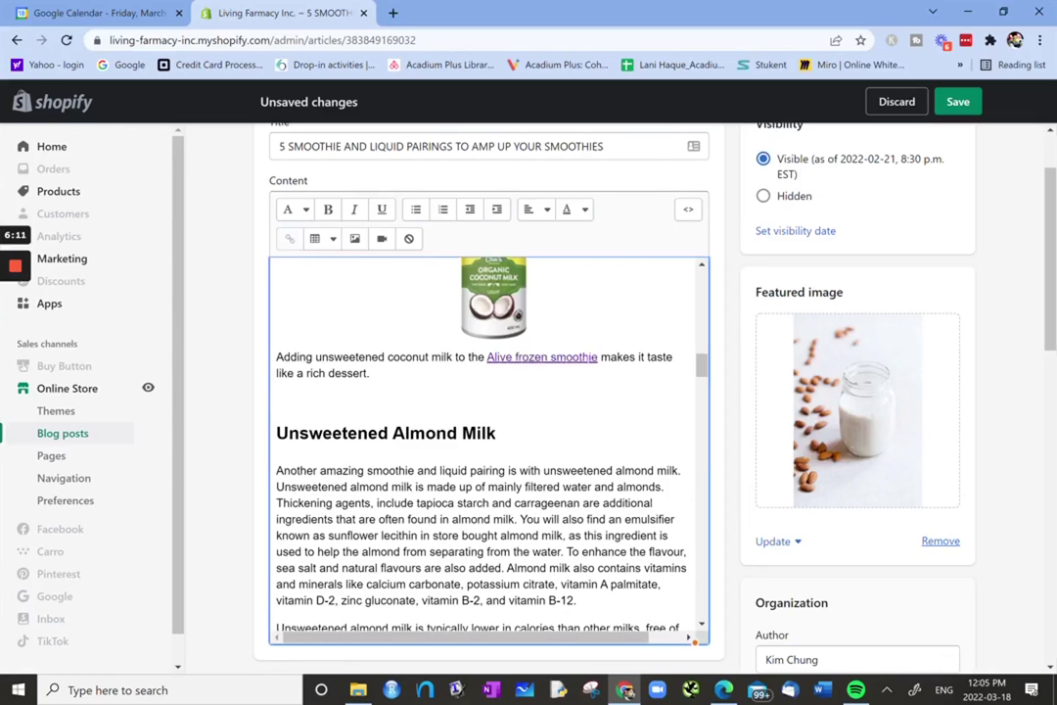
Step: Review the link settings of "Alive frozen smoothie" above the Unsweetened Almond Milk section again and apply them as they are
left_click(548, 358)
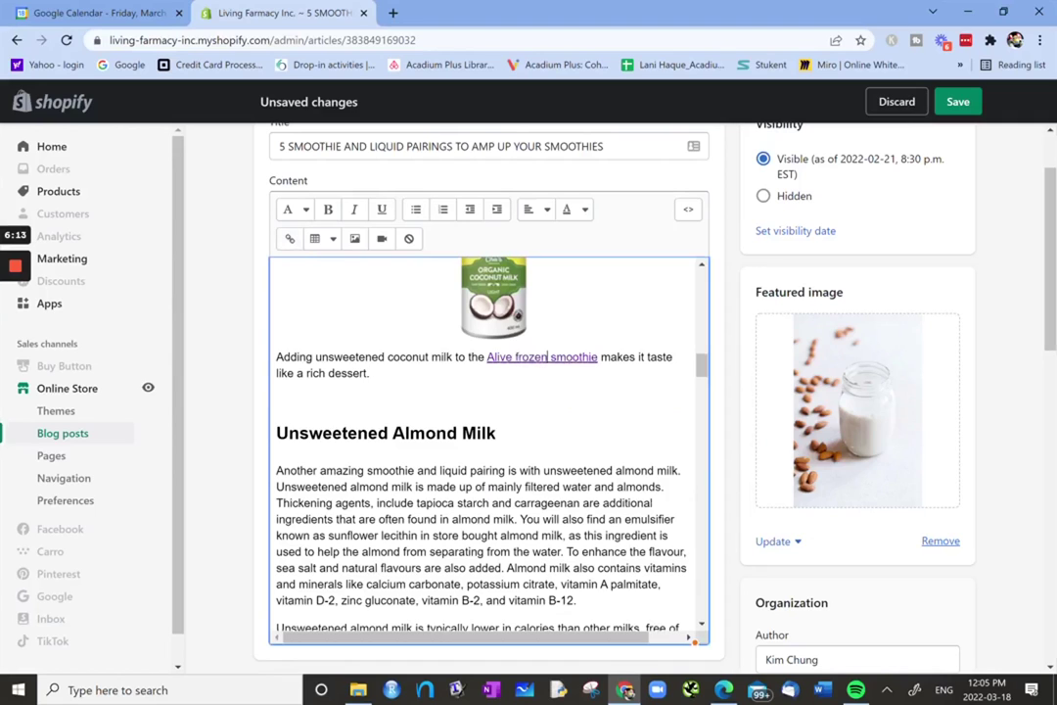
left_click(289, 240)
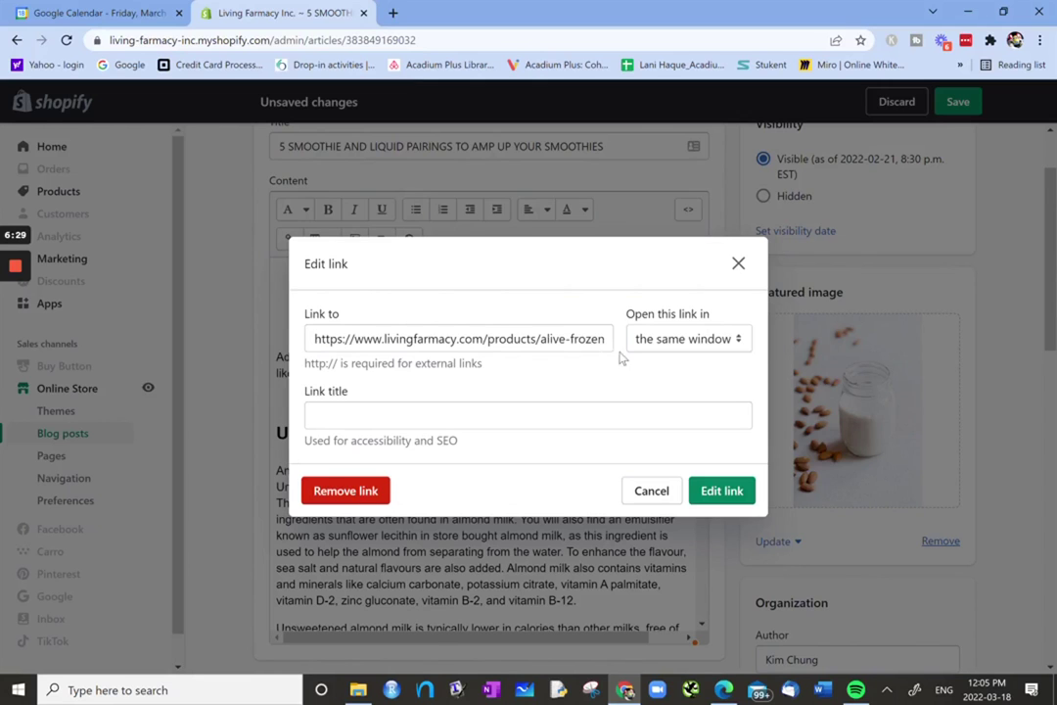
left_click(721, 492)
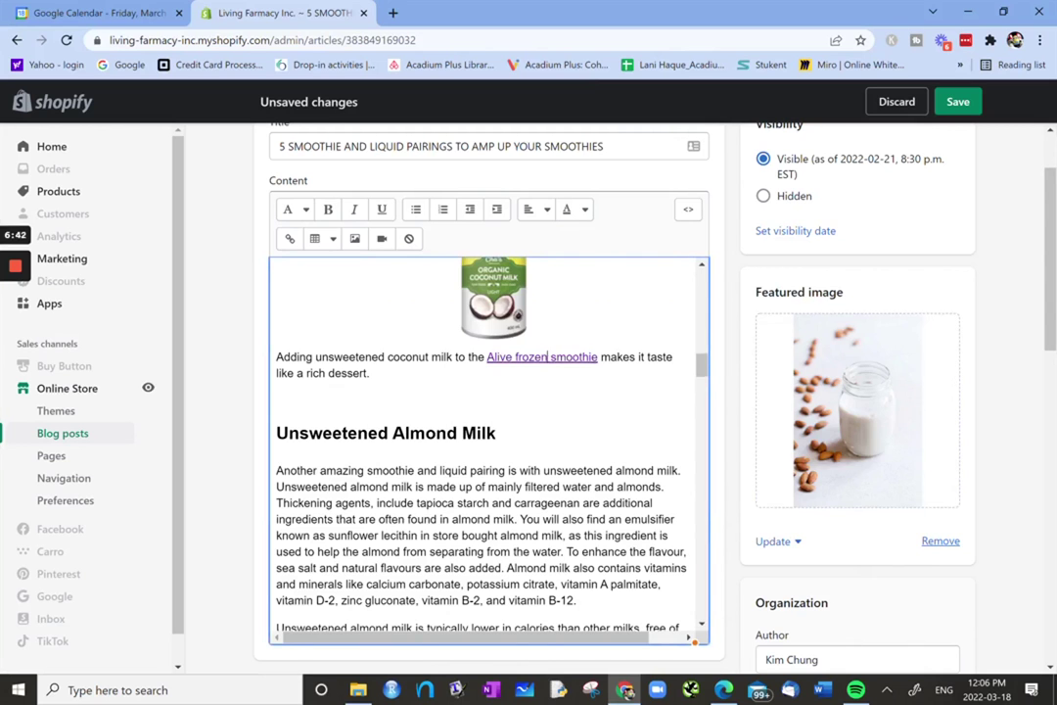
Step: Replace the hyphens with spaces in the alt text of the Cha's Organic Coconut Milk can image
scroll(569, 519, "up", 2)
scroll(569, 517, "down", 2)
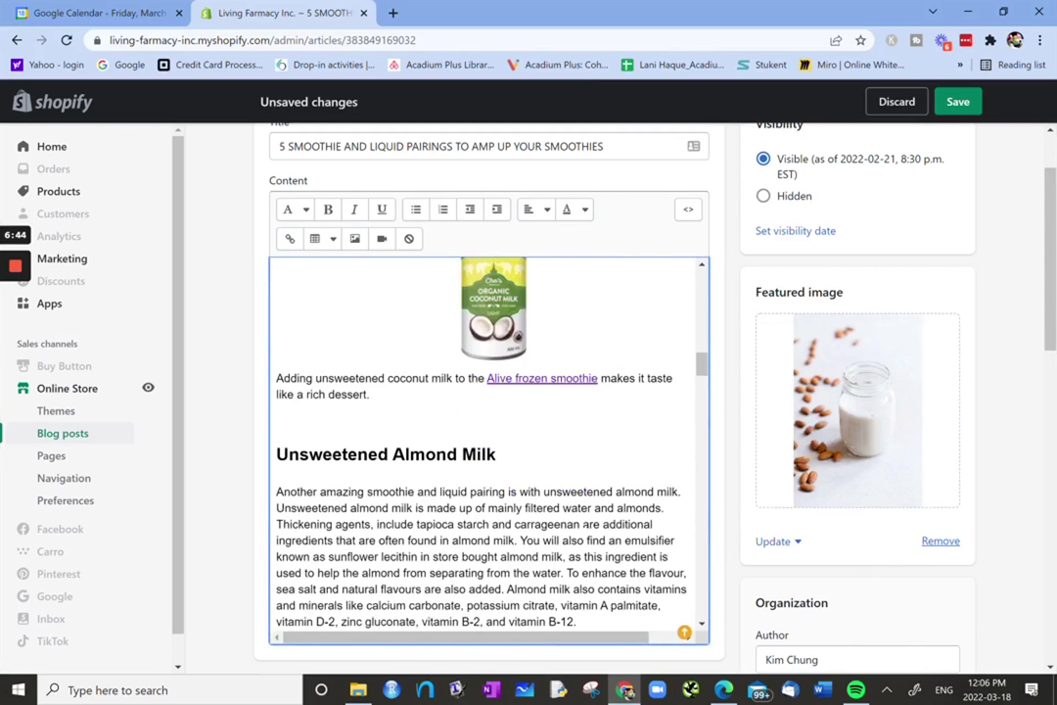
scroll(570, 517, "down", 2)
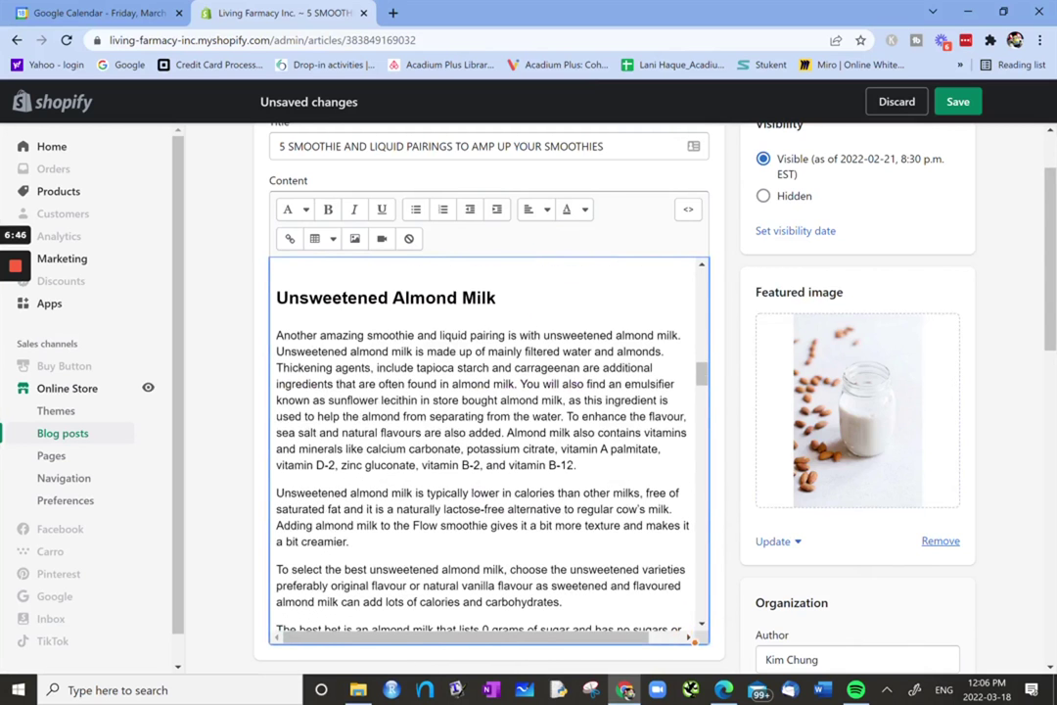
scroll(549, 543, "up", 4)
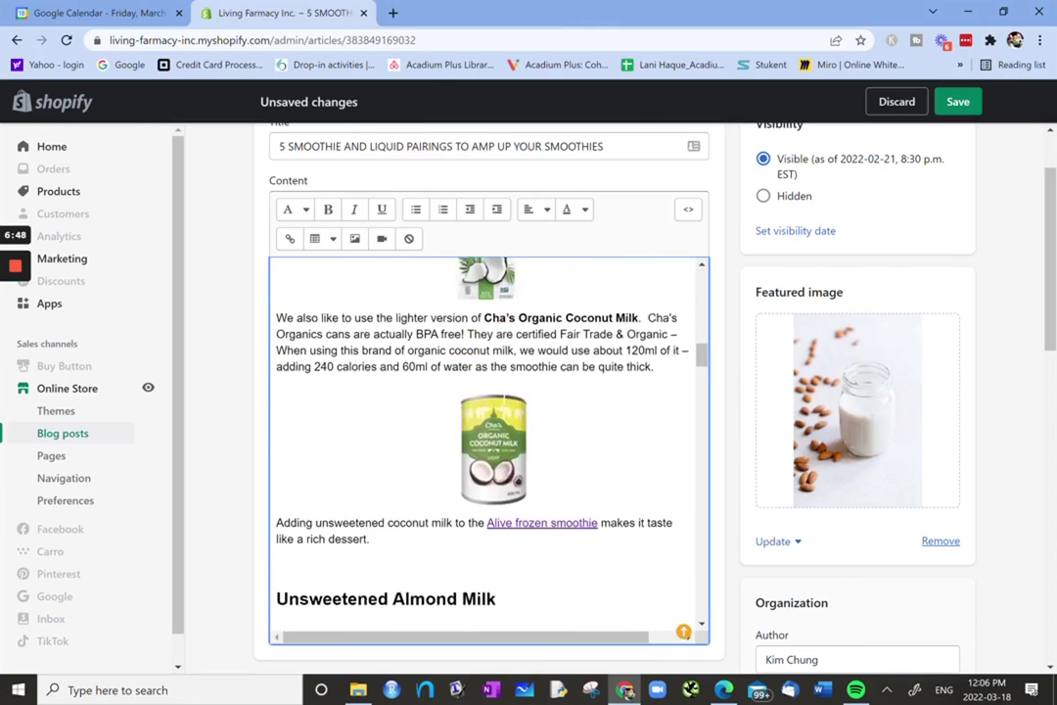
left_click(495, 465)
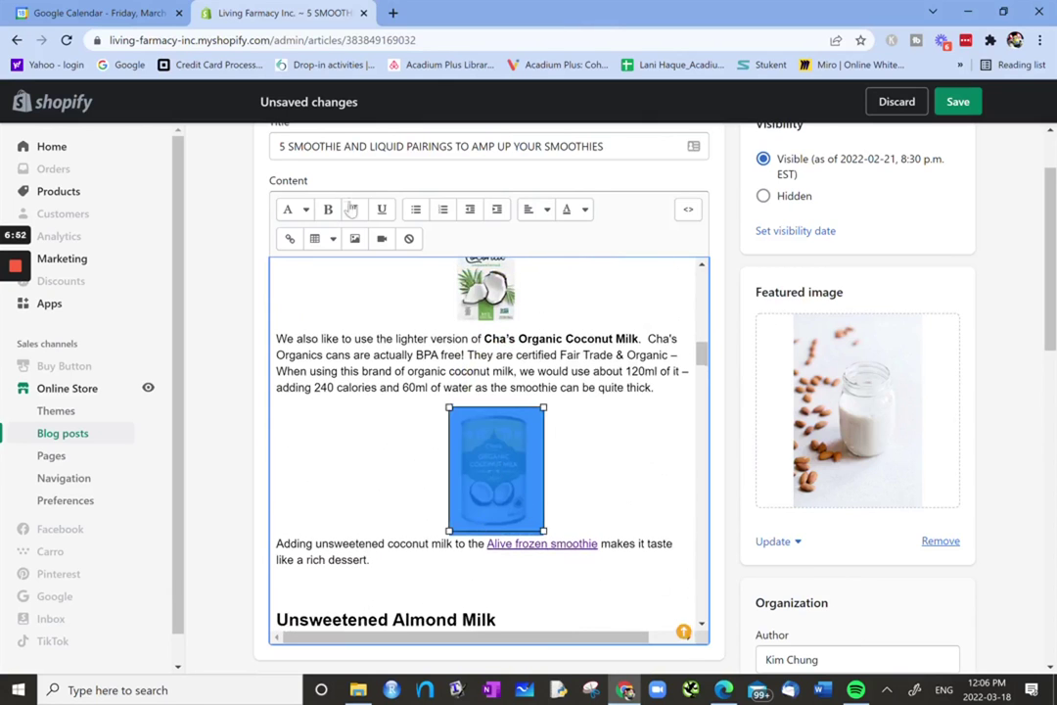
left_click(353, 237)
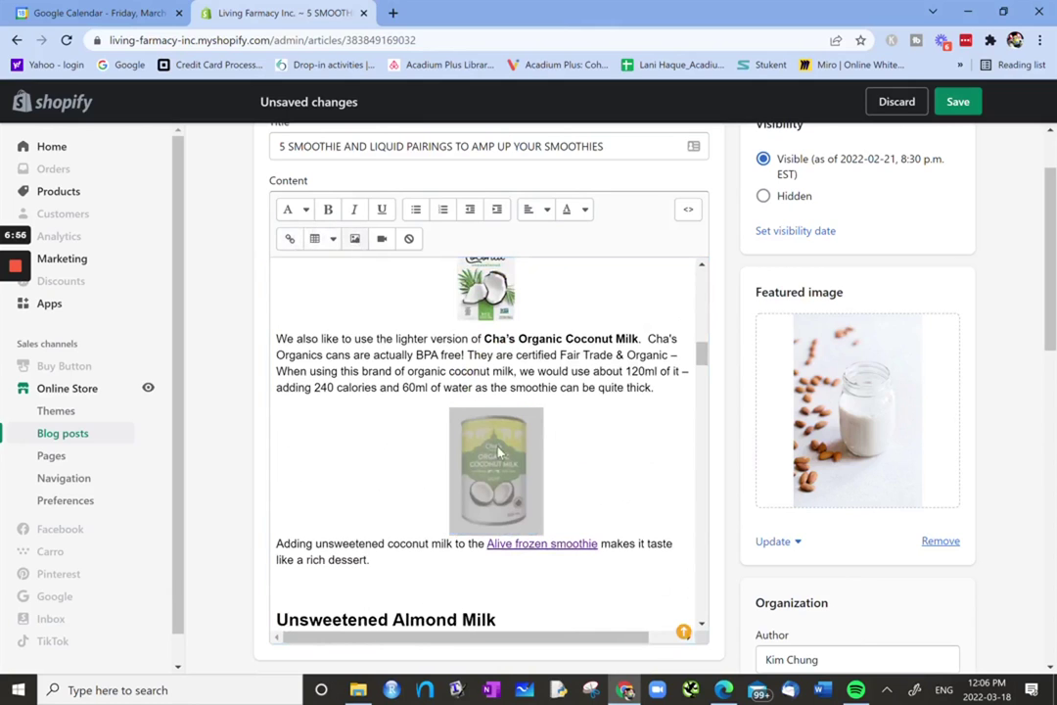
left_click(357, 246)
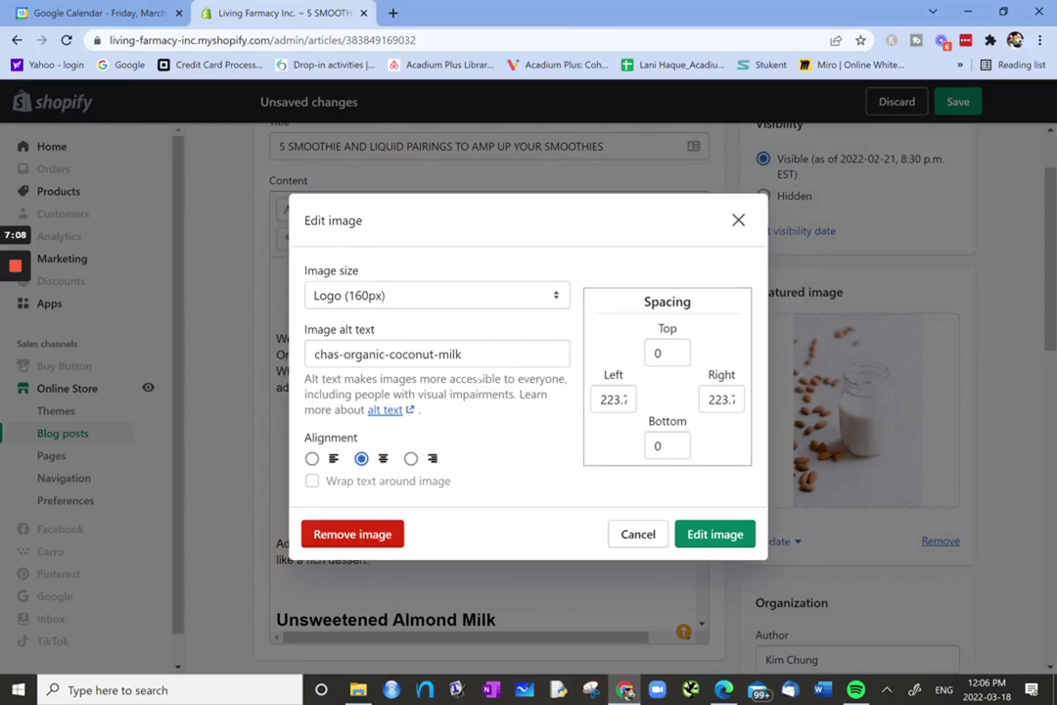
left_click(342, 354)
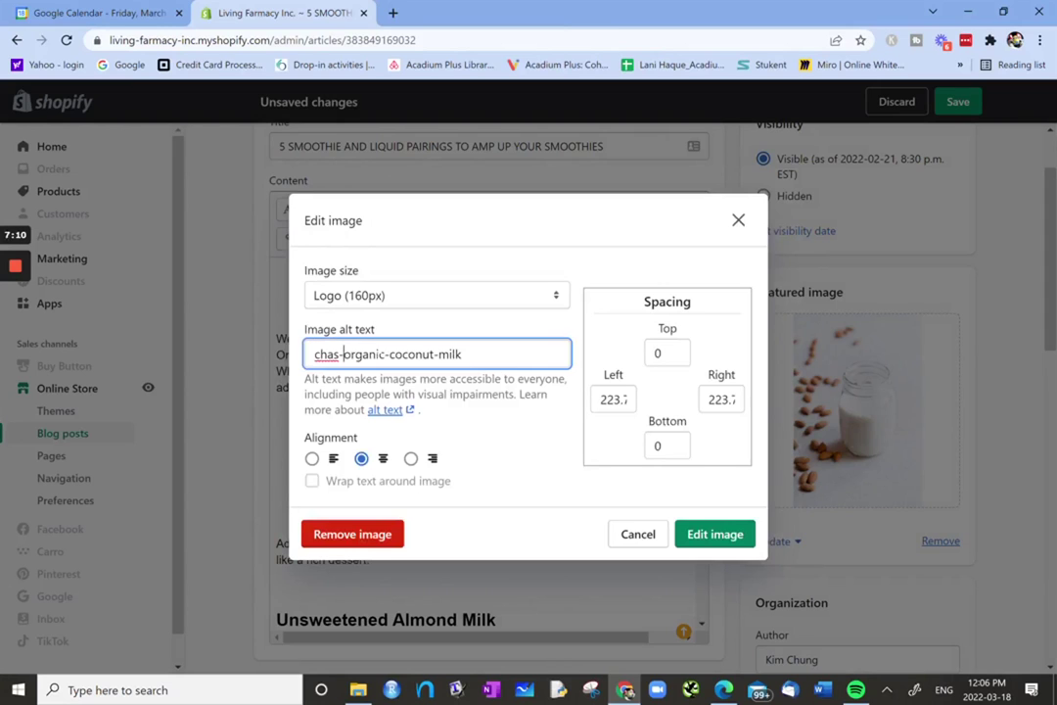
key("BackSpace")
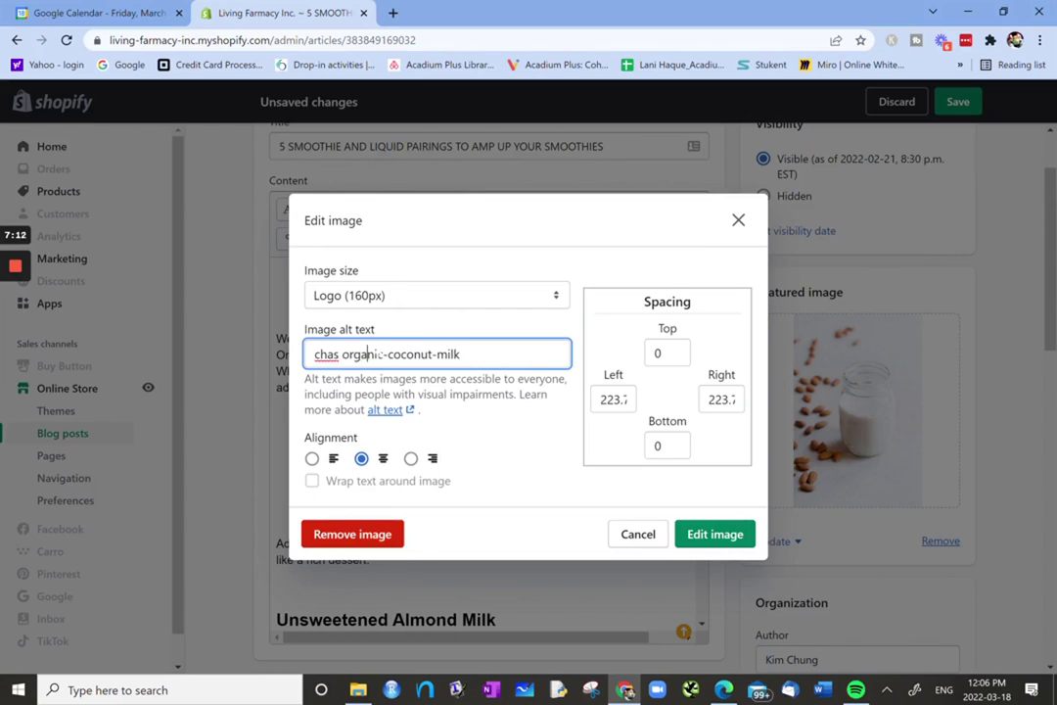
left_click(384, 354)
key("BackSpace")
left_click(437, 354)
key("BackSpace")
left_click(460, 354)
type("can")
key("BackSpace")
key("BackSpace")
key("BackSpace")
key("BackSpace")
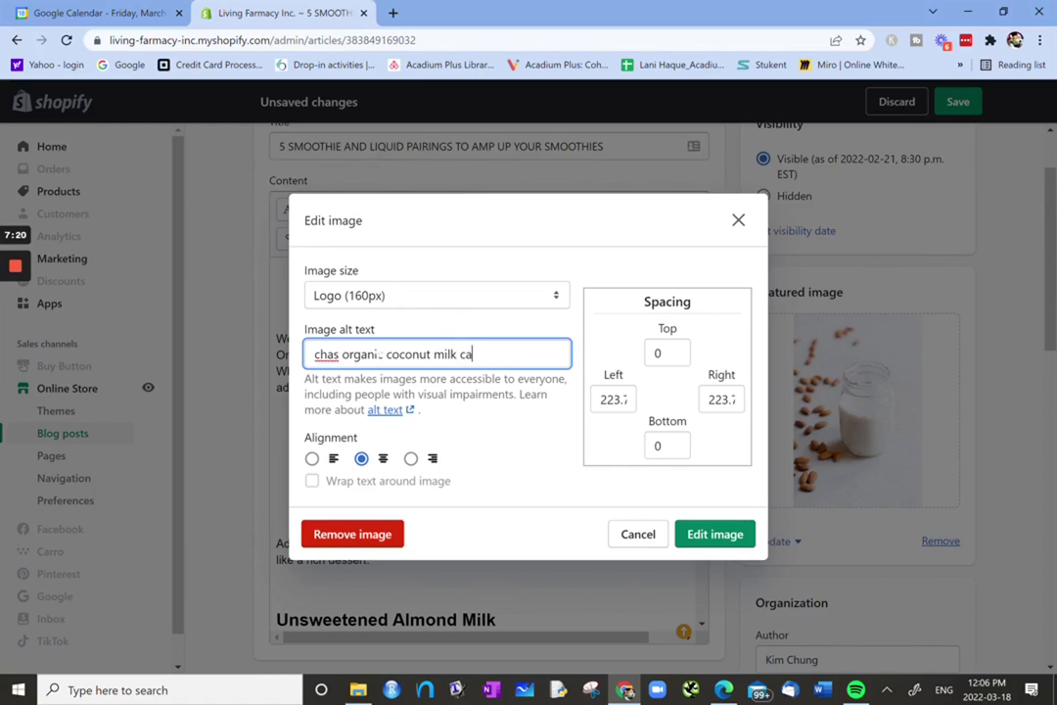
Step: Complete the can image's alt text as "Can of Chas organic coconut milk." and apply the image changes
key("Home")
type("Can of")
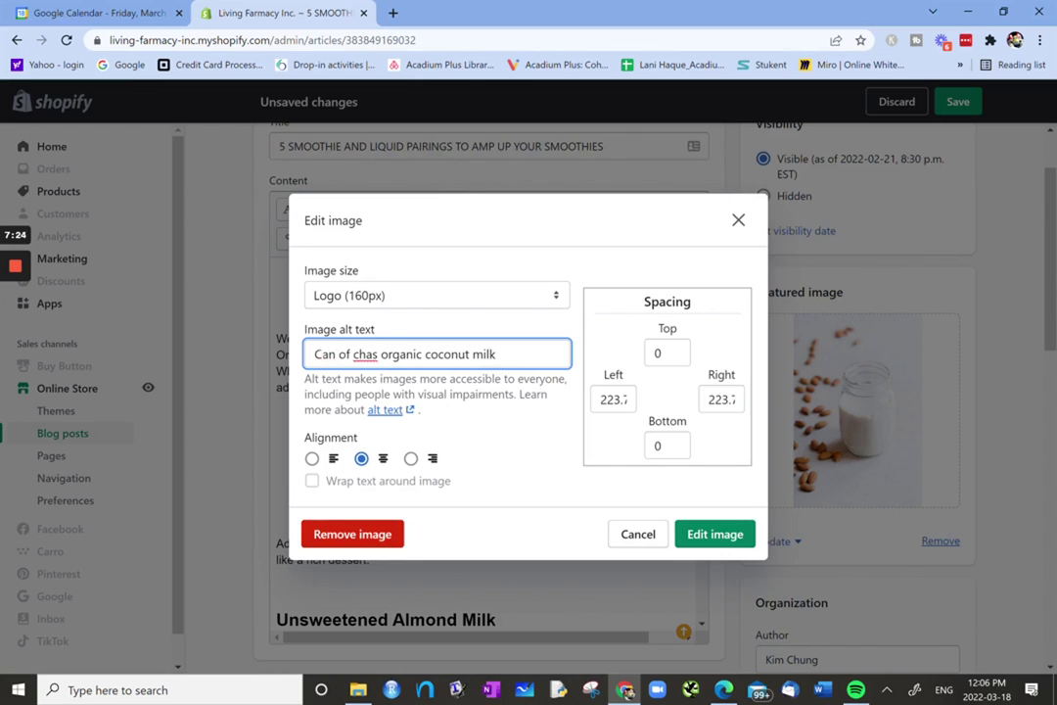
key("Delete")
type("C")
left_click(510, 363)
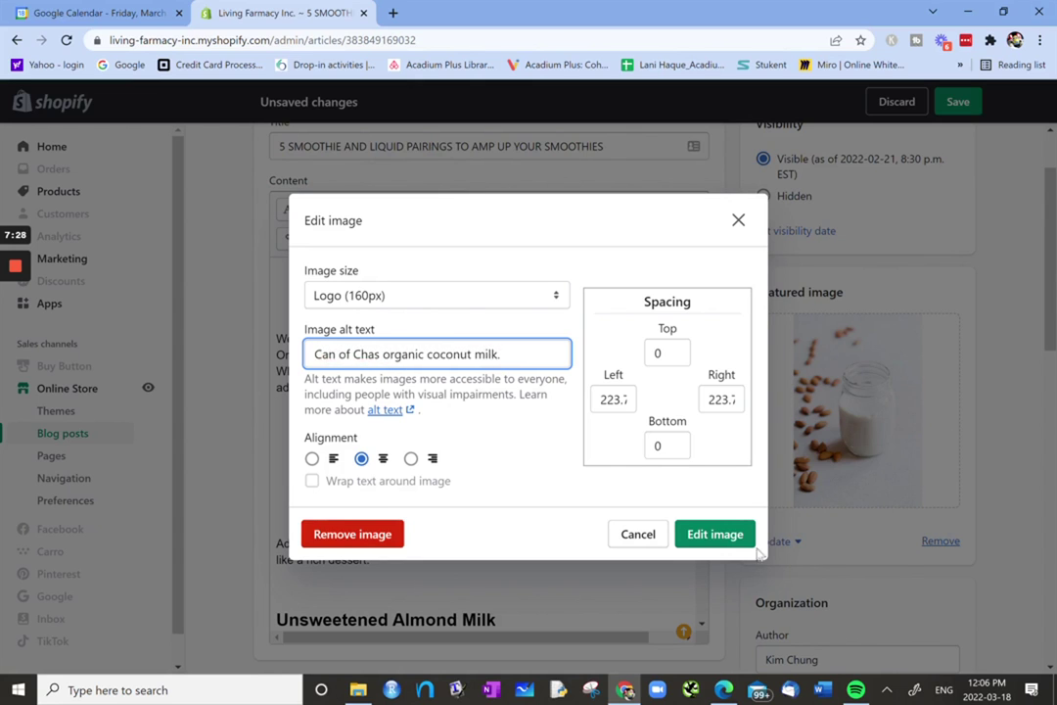
left_click(730, 534)
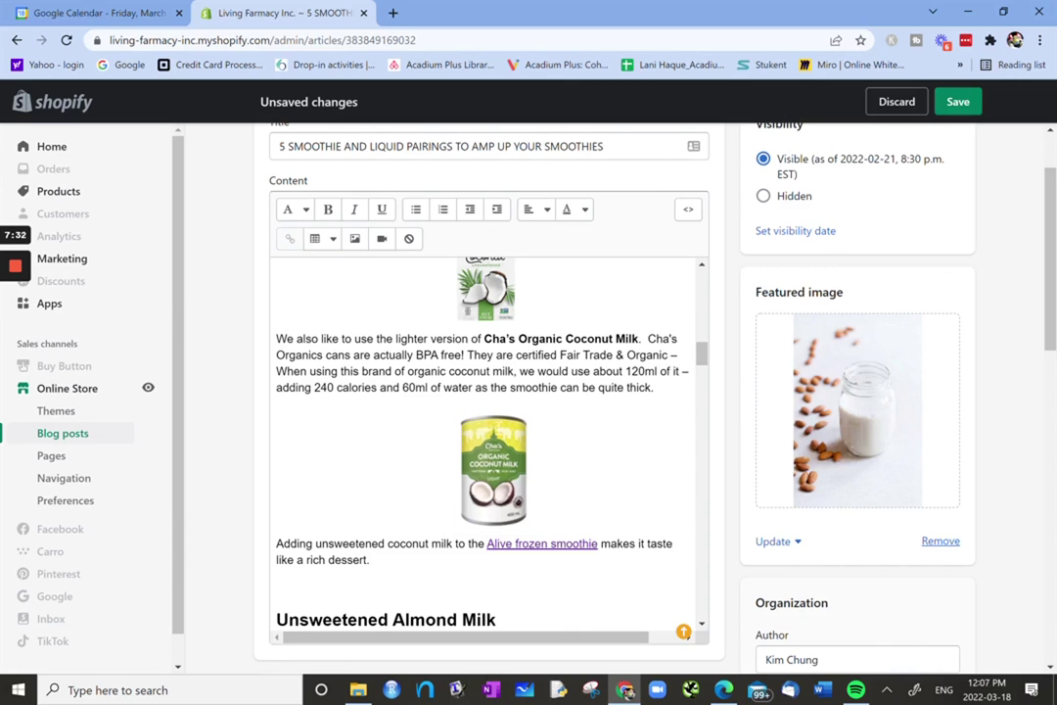
Step: Add "Caron of" at the start of the alt text of the So Delicious coconut milk carton image
scroll(489, 440, "up", 2)
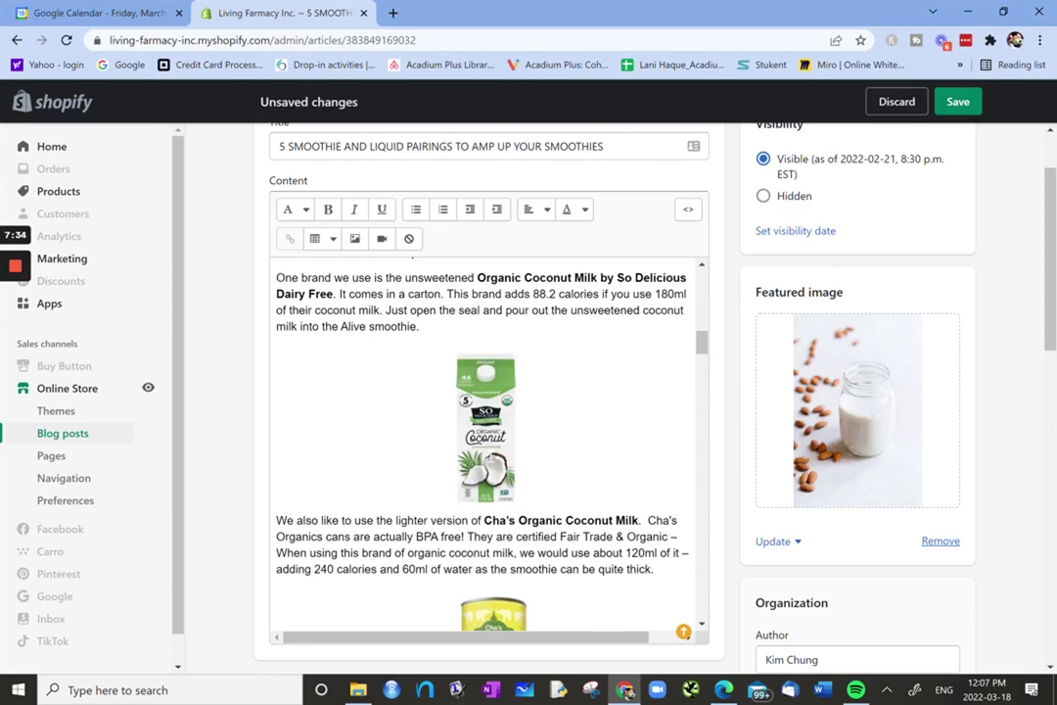
left_click(488, 426)
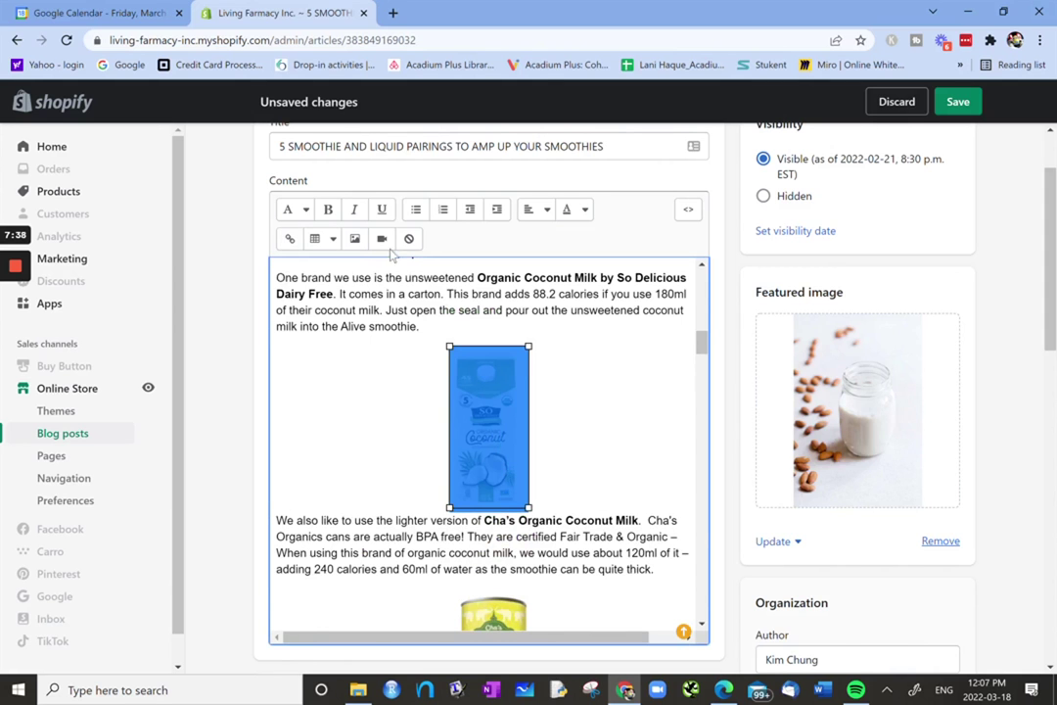
left_click(354, 240)
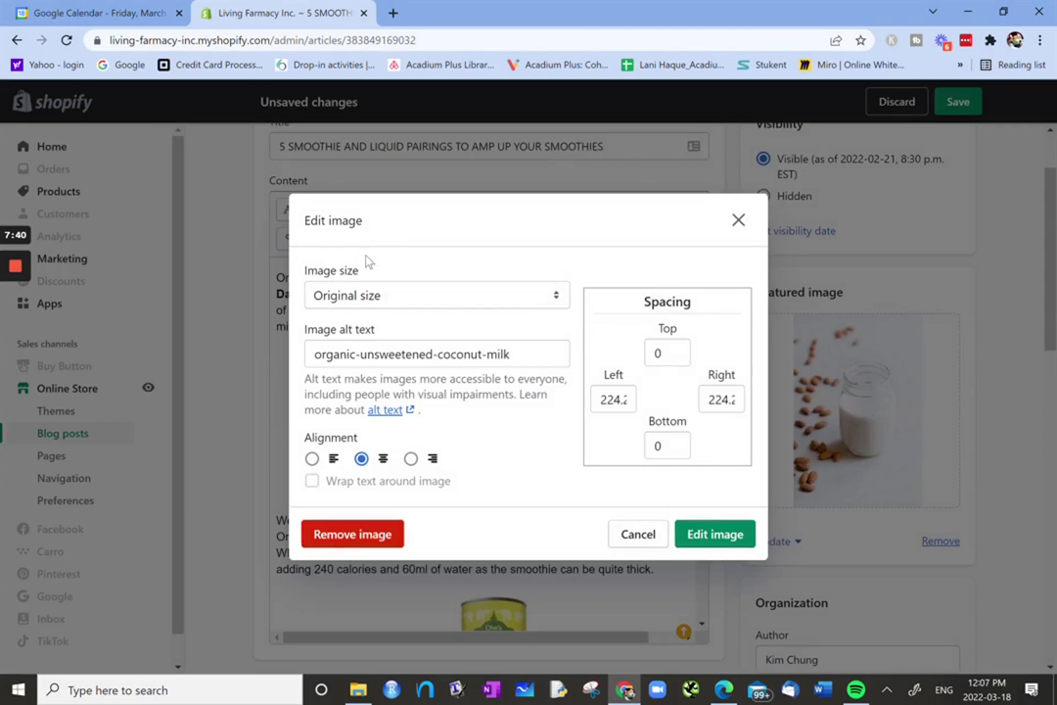
left_click(310, 354)
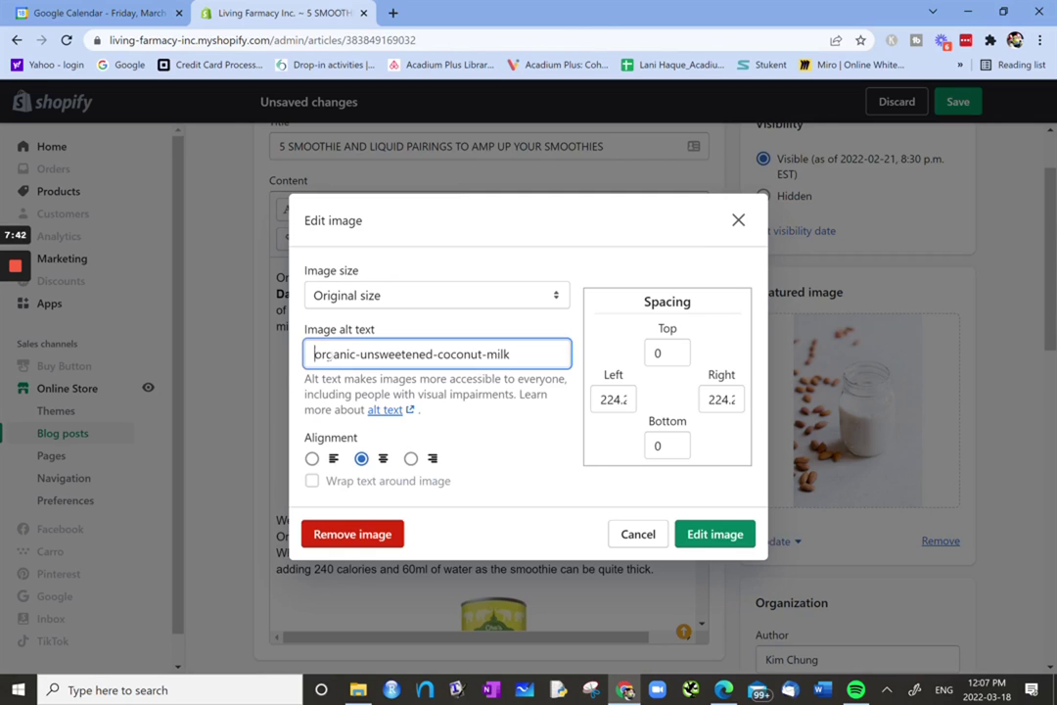
type("Caron of")
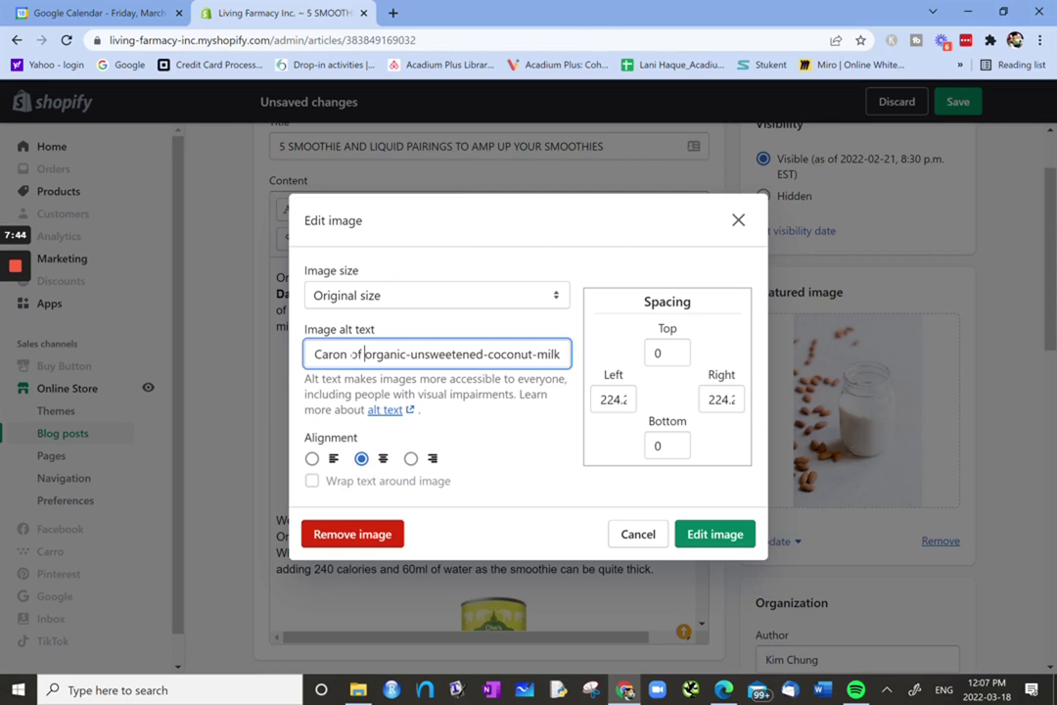
Step: Replace the hyphens with spaces in the carton image's alt text so it reads "organic unsweetened coconut milk"
key("Right")
key("Right")
key("Right")
key("Right")
key("Right")
key("Right")
key("Right")
key("Right")
key("BackSpace")
key("Right")
key("Right")
key("Right")
key("Right")
key("Right")
key("Right")
key("Right")
key("Right")
key("Right")
key("Right")
key("Right")
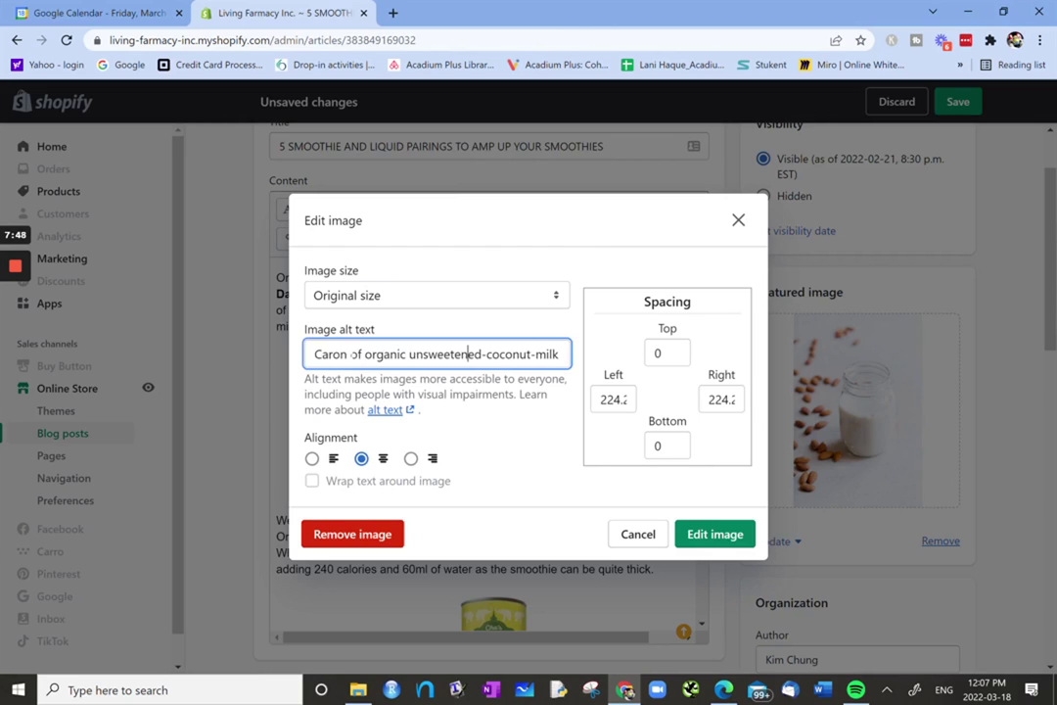
key("Right")
key("BackSpace")
key("Right")
key("Right")
key("Right")
key("Right")
key("Right")
key("Right")
key("Right")
key("Right")
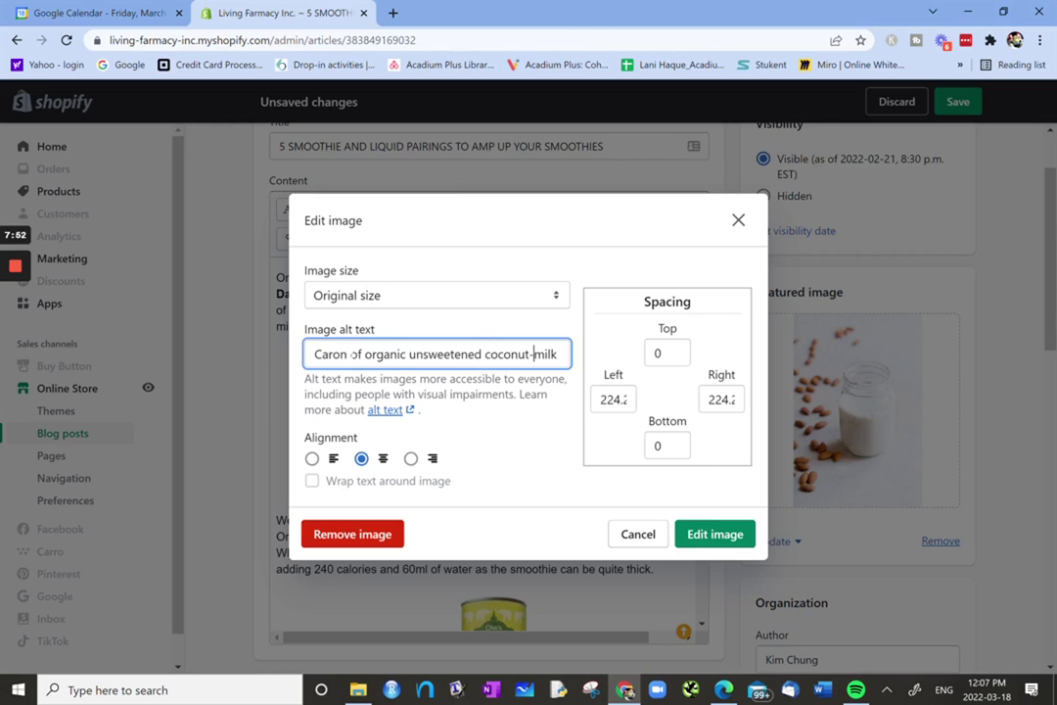
key("BackSpace")
key("Right")
key("Right")
key("Right")
key("Right")
Step: Correct the first word of the alt text to "Carton" and apply the image changes
left_click(334, 354)
type("t")
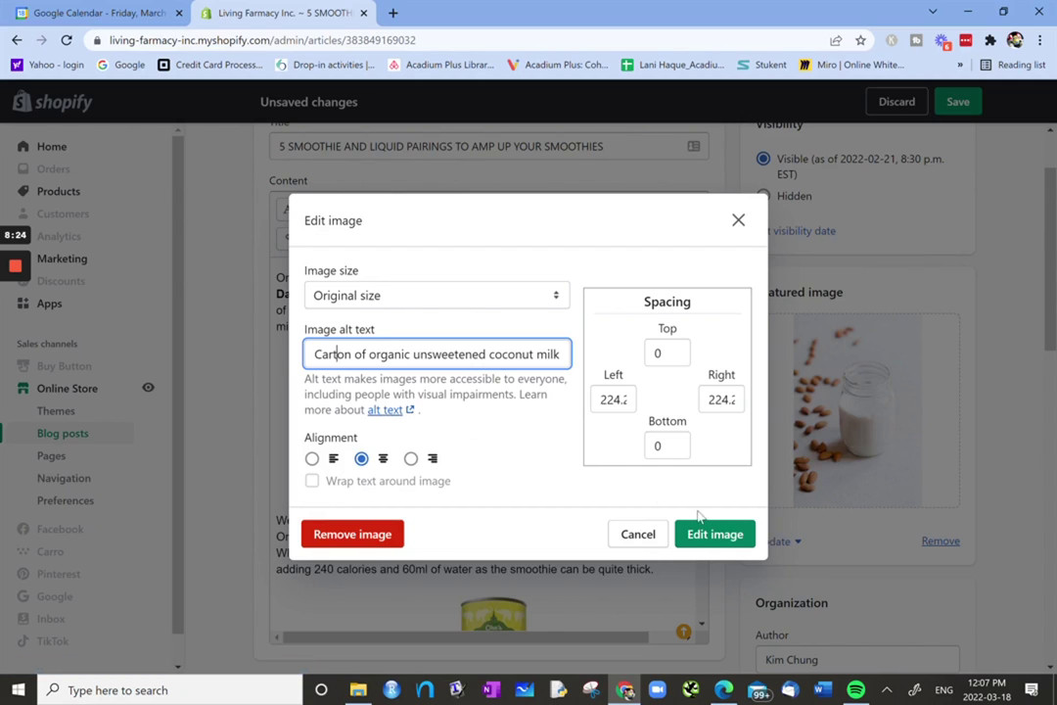
left_click(720, 537)
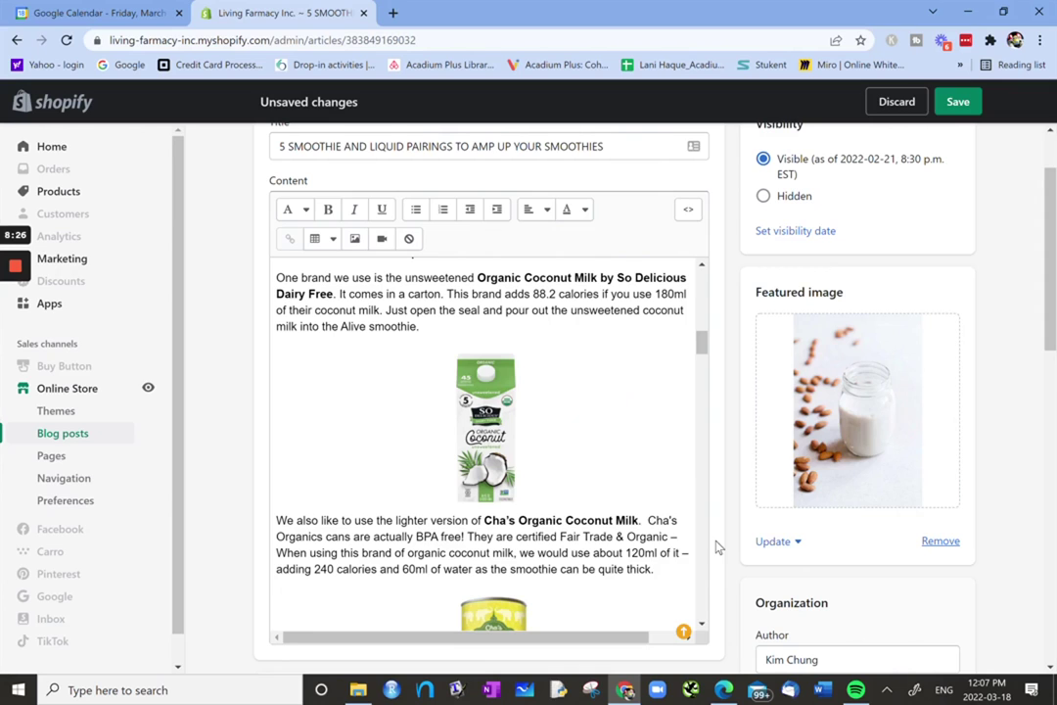
Step: Save the blog post and review its search engine listing, including page title, description and URL handle
left_click(964, 107)
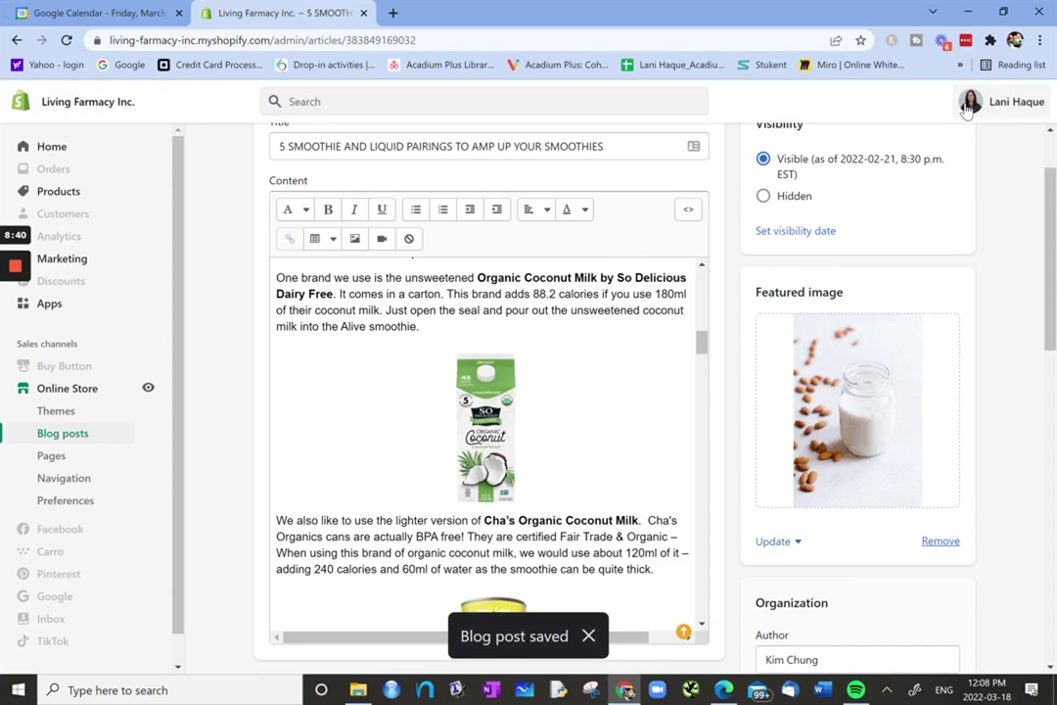
scroll(1045, 278, "down", 3)
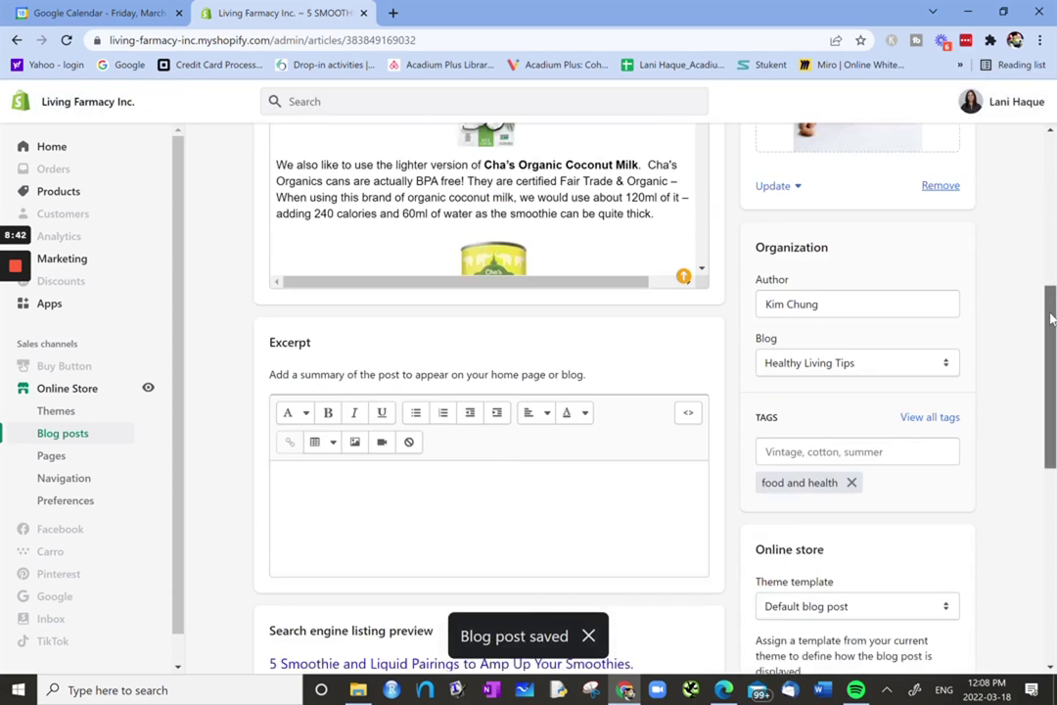
left_click_drag(1051, 318, 1018, 487)
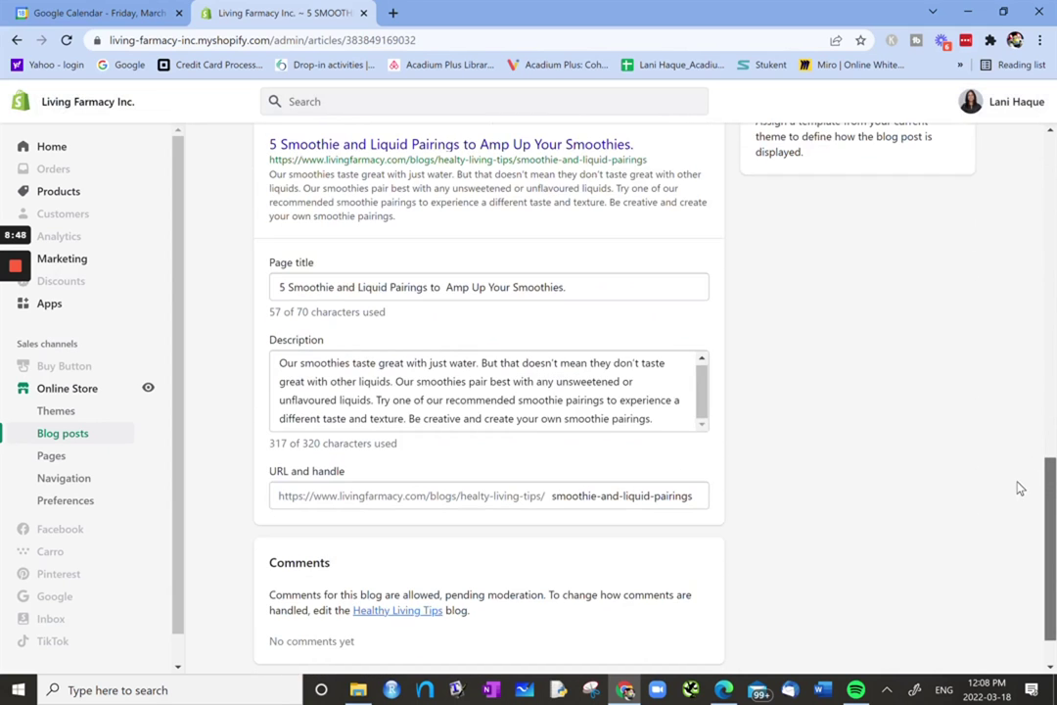